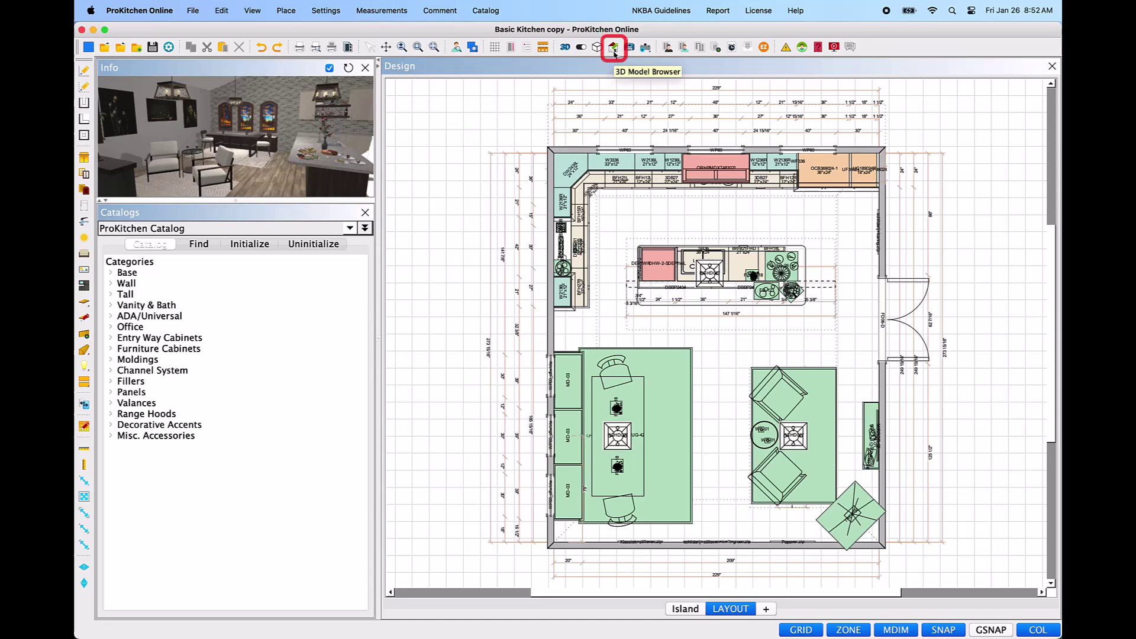
Step: Open the 3D Model Browser and search 3D Warehouse for "club chair"
left_click(614, 50)
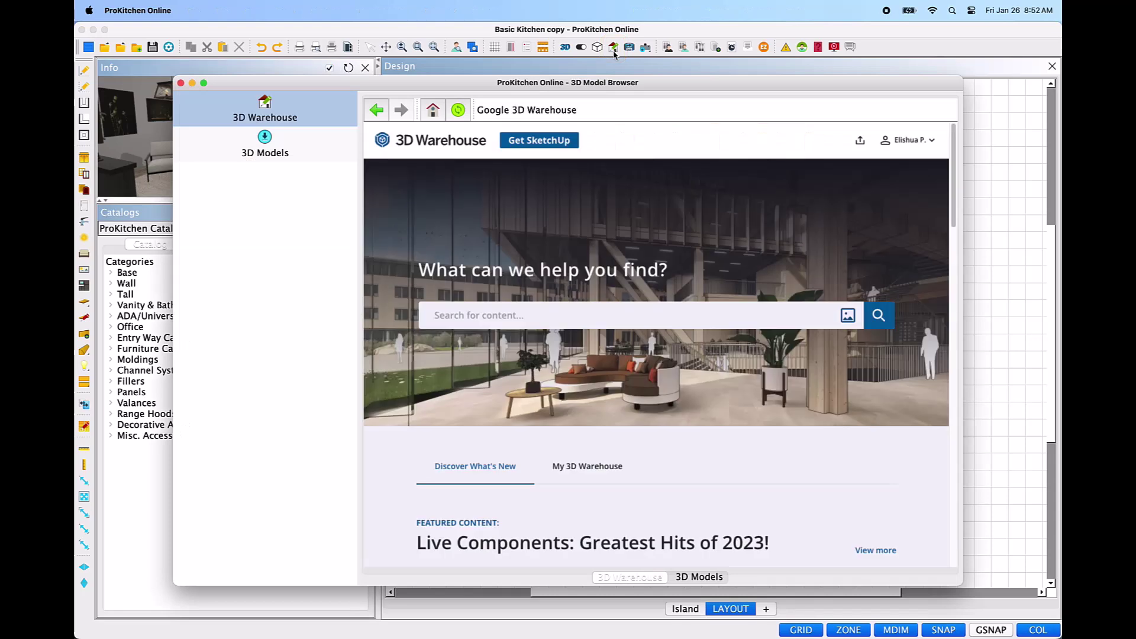
left_click(683, 320)
type("club chair")
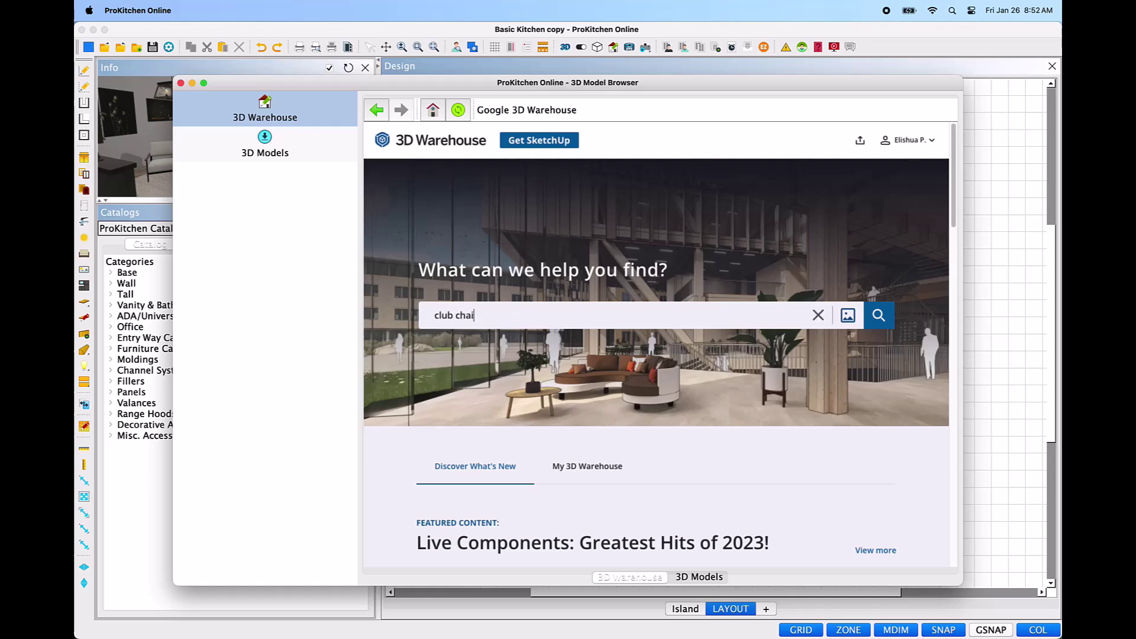
left_click(879, 319)
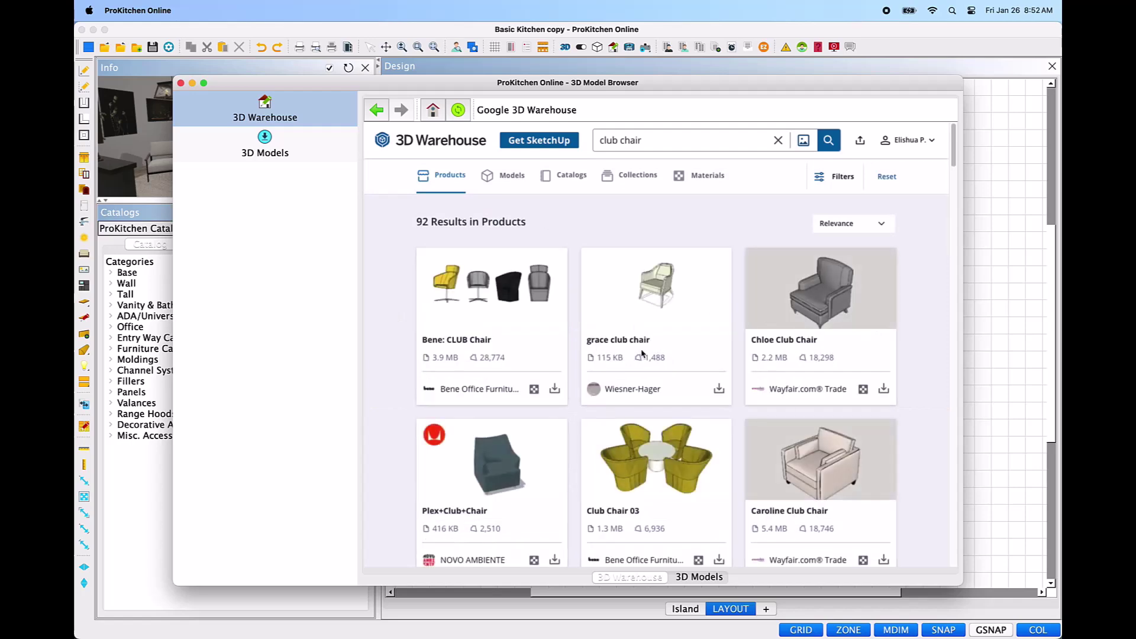
Step: Download the 82994 Swivel Chair Club 54 Walnut product from the search results as a SketchUp 2023 file
scroll(805, 375, "down", 5)
scroll(805, 374, "down", 3)
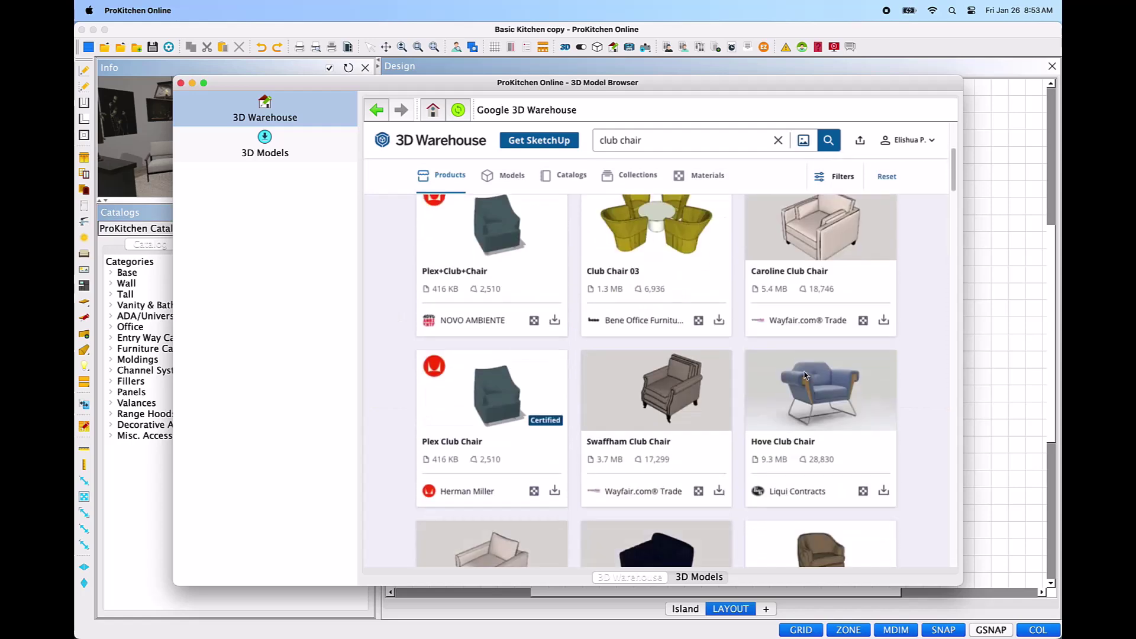
scroll(805, 374, "down", 8)
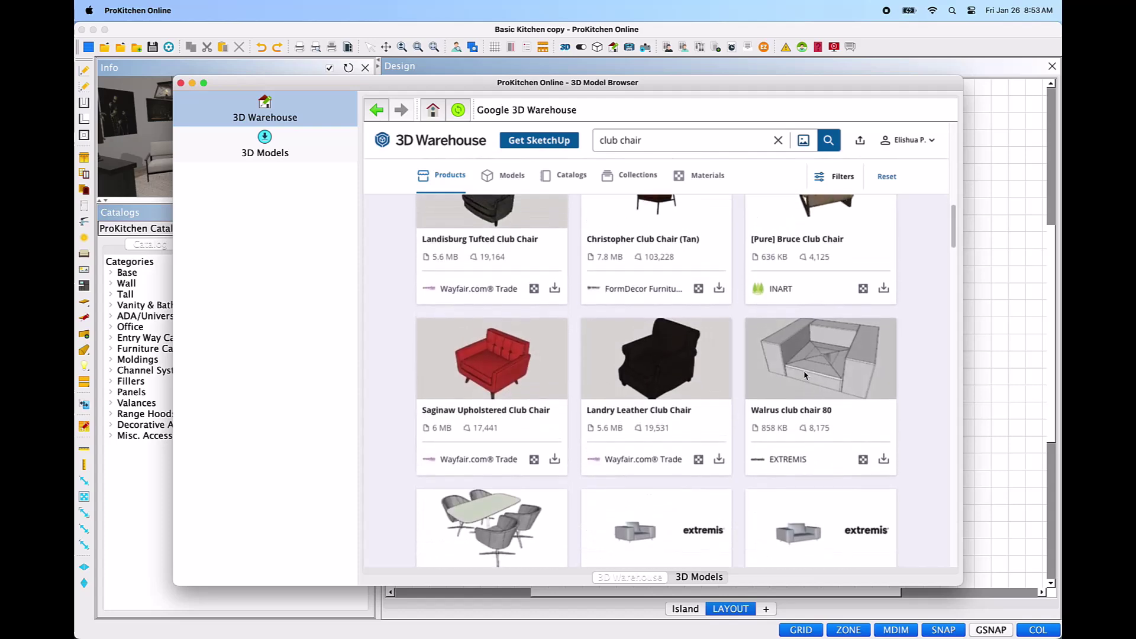
scroll(805, 374, "up", 2)
scroll(805, 375, "down", 10)
scroll(805, 374, "down", 2)
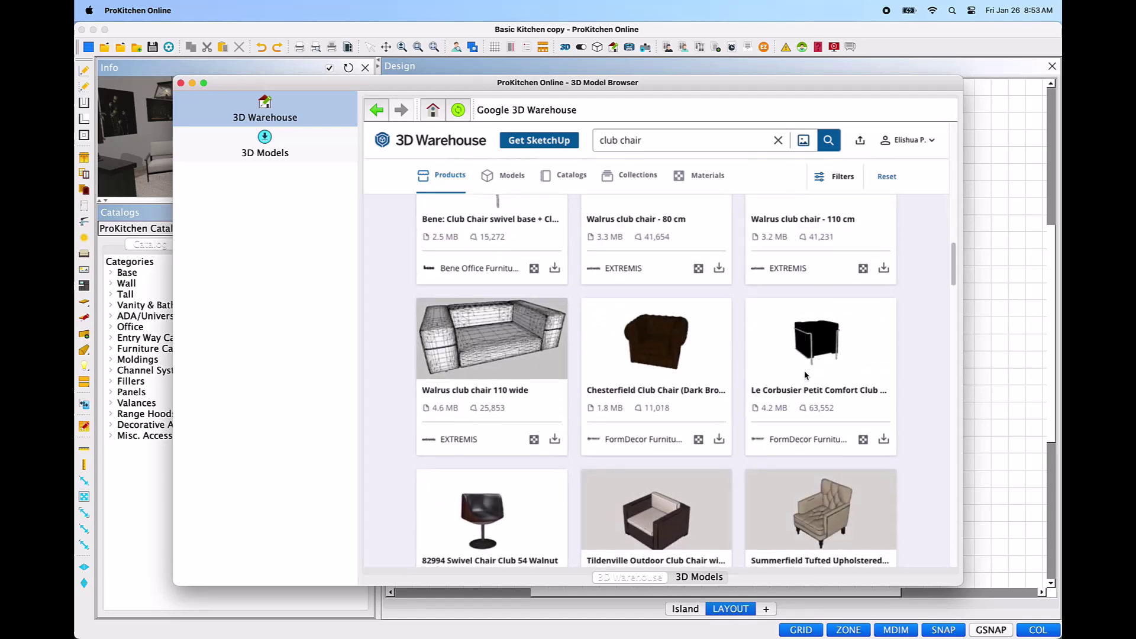
scroll(500, 500, "down", 2)
scroll(499, 496, "down", 1)
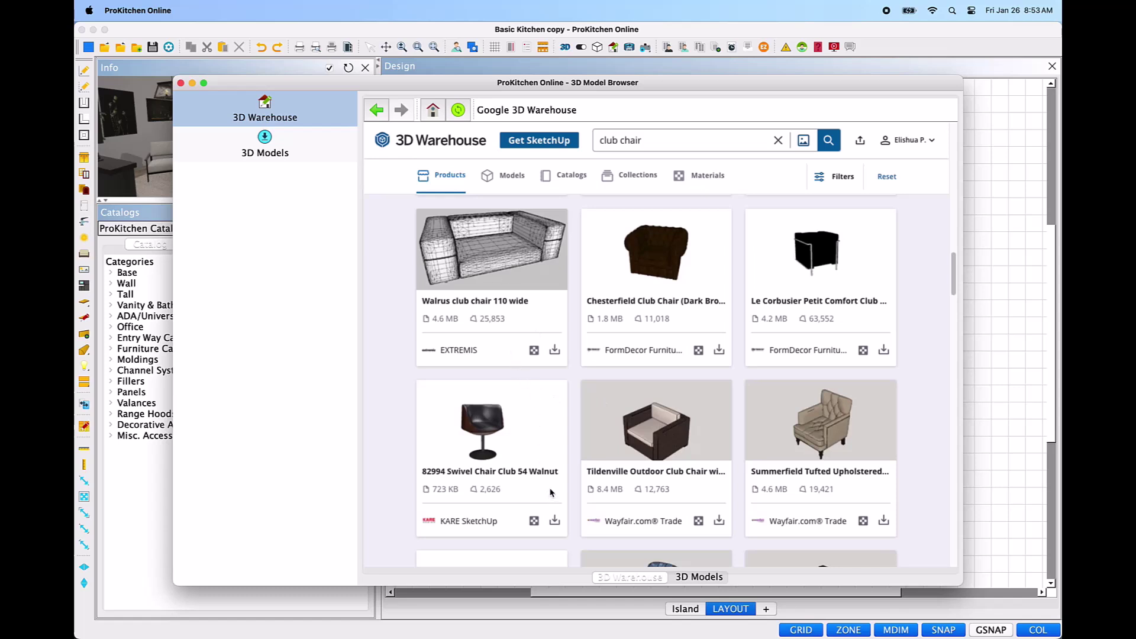
scroll(552, 497, "down", 2)
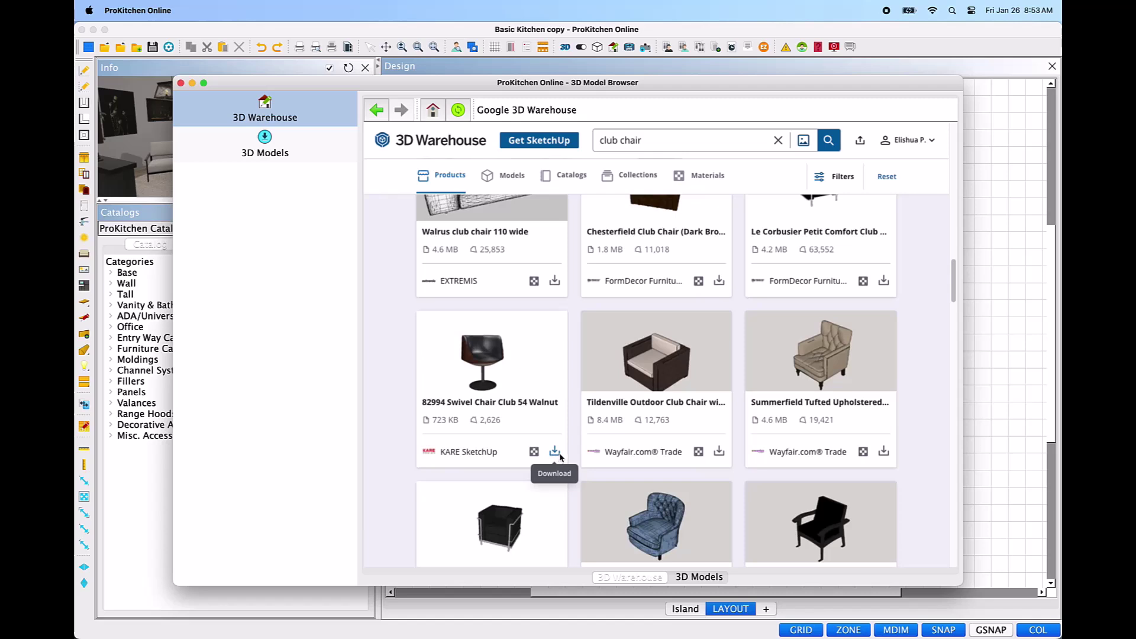
left_click(556, 453)
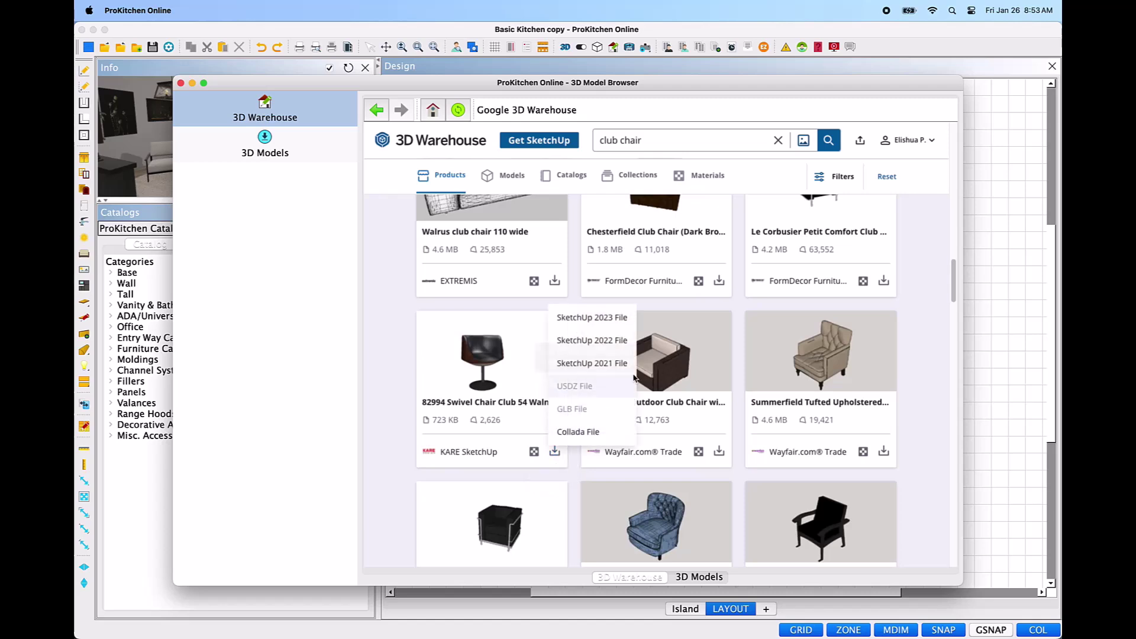
left_click(630, 320)
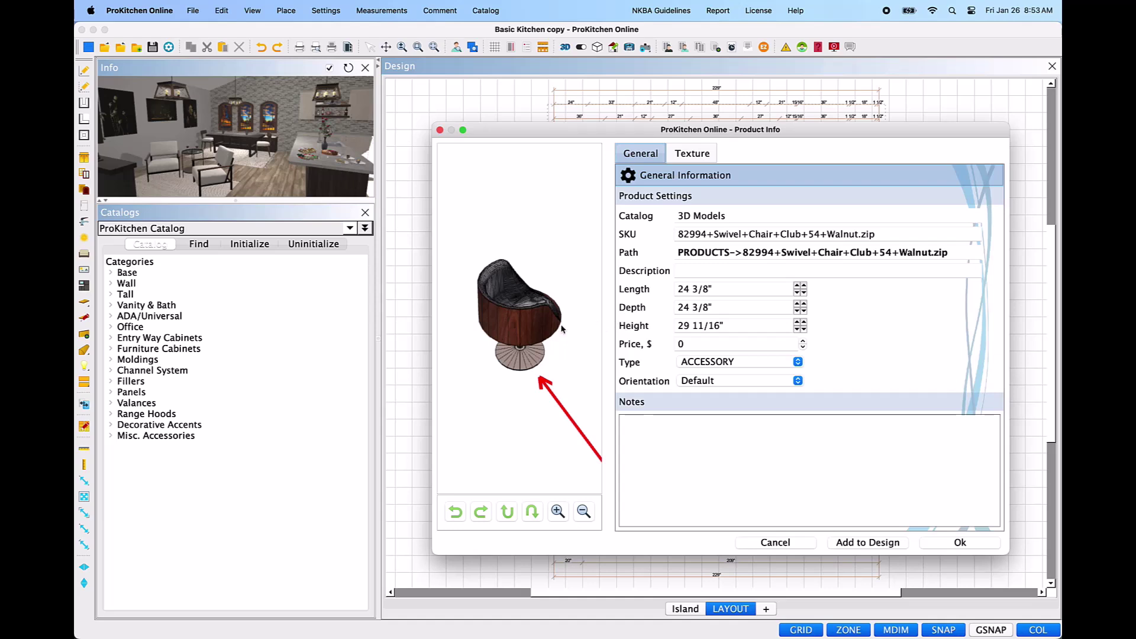
Step: Set the imported chair's SKU to "swivel club chair" and its description to "Walnut"
mouse_move(561, 329)
left_mouse_down()
mouse_move(506, 313)
mouse_move(548, 296)
mouse_move(580, 307)
left_mouse_up()
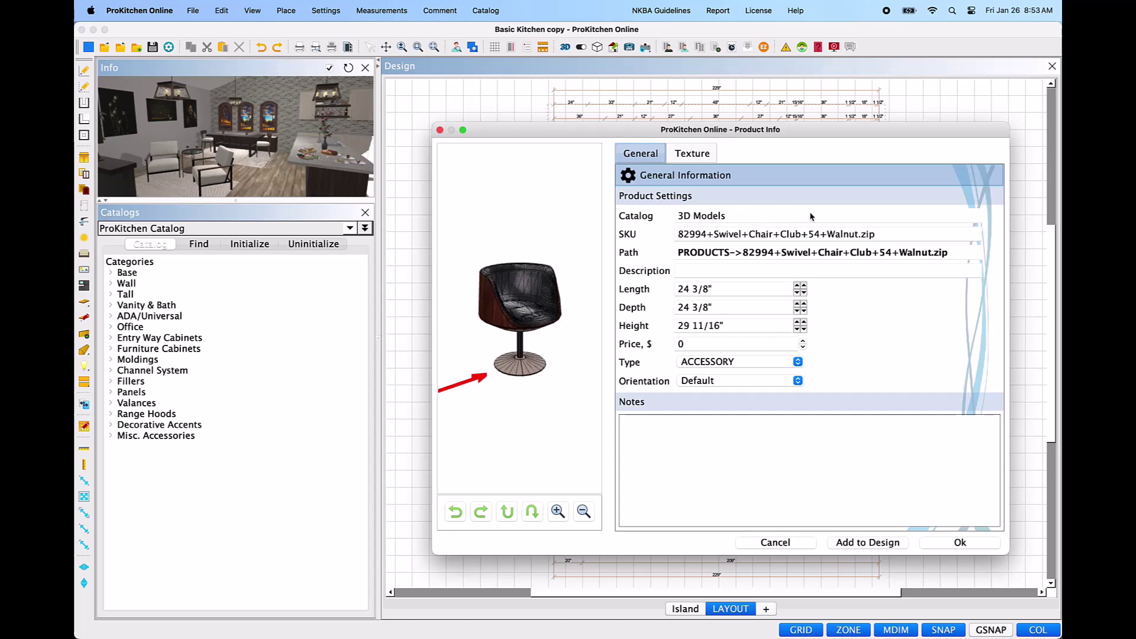
left_click_drag(895, 234, 670, 245)
type("swibvel")
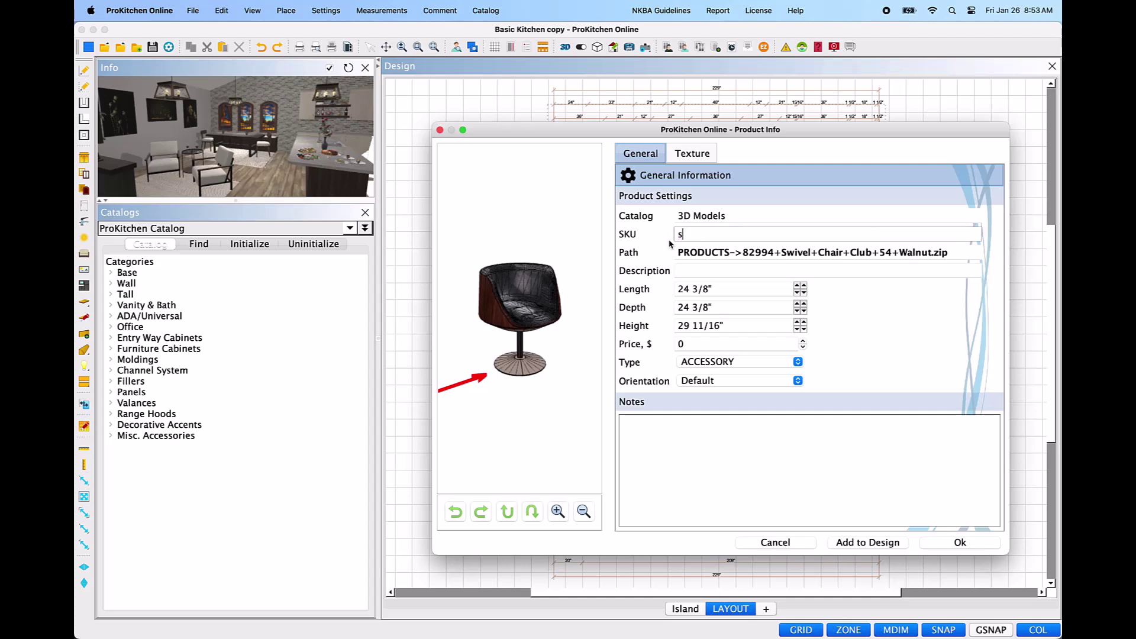
key("BackSpace")
key("BackSpace")
key("BackSpace")
type("vel club chair")
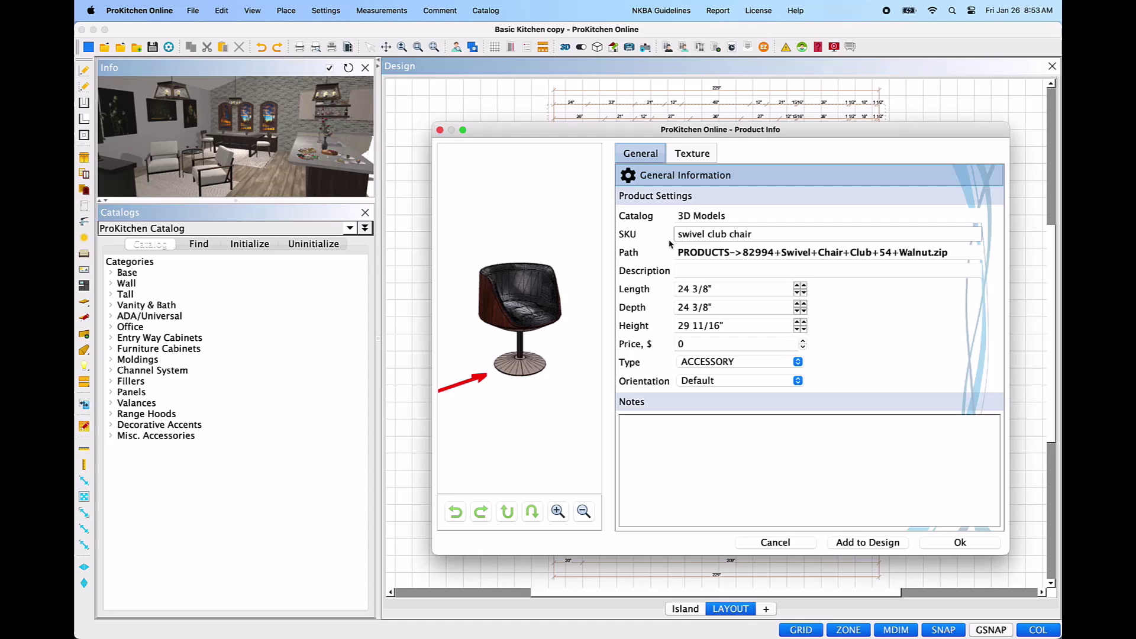
left_click(703, 271)
type("Walnut")
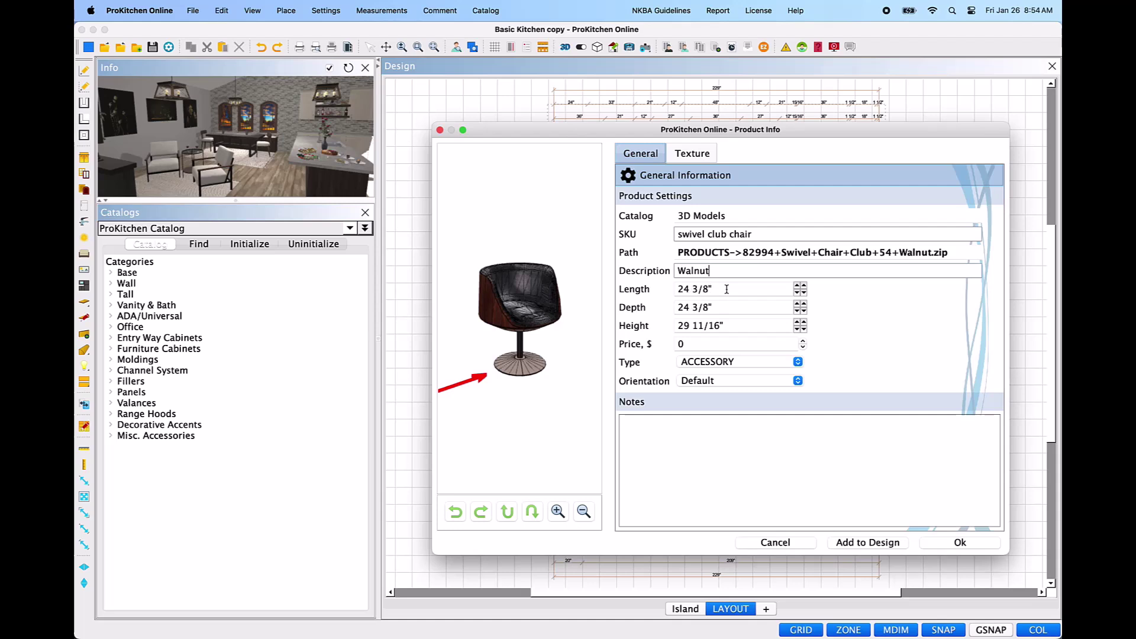
Step: Try other lengths for the chair, such as 25 3/8", and return it to 24 3/8"
left_click_drag(727, 289, 661, 294)
type("24")
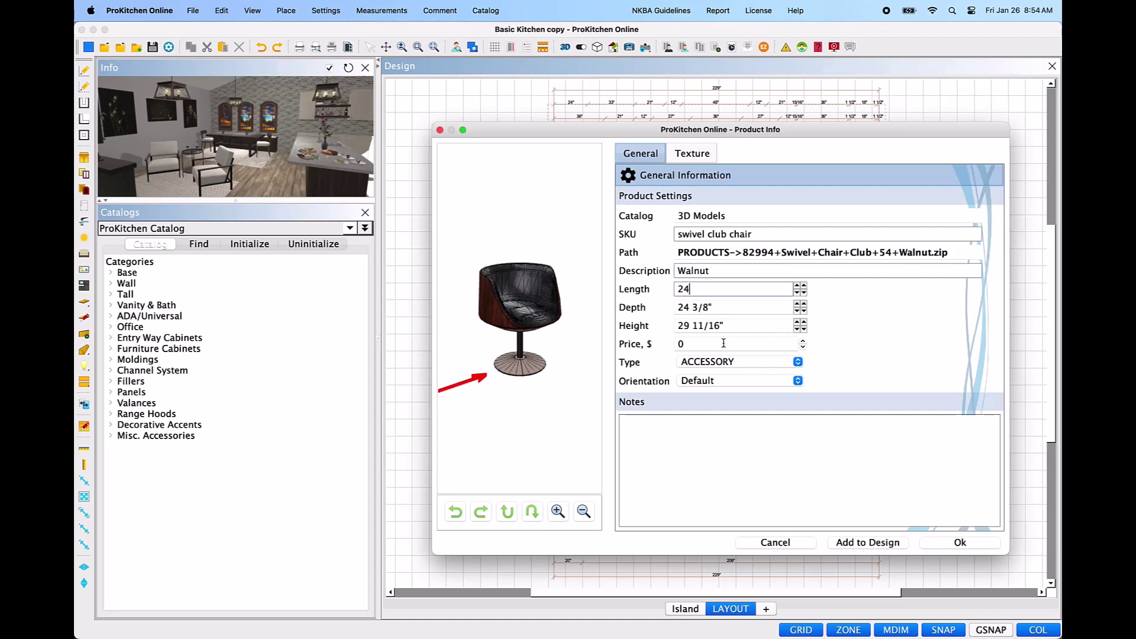
left_click(800, 285)
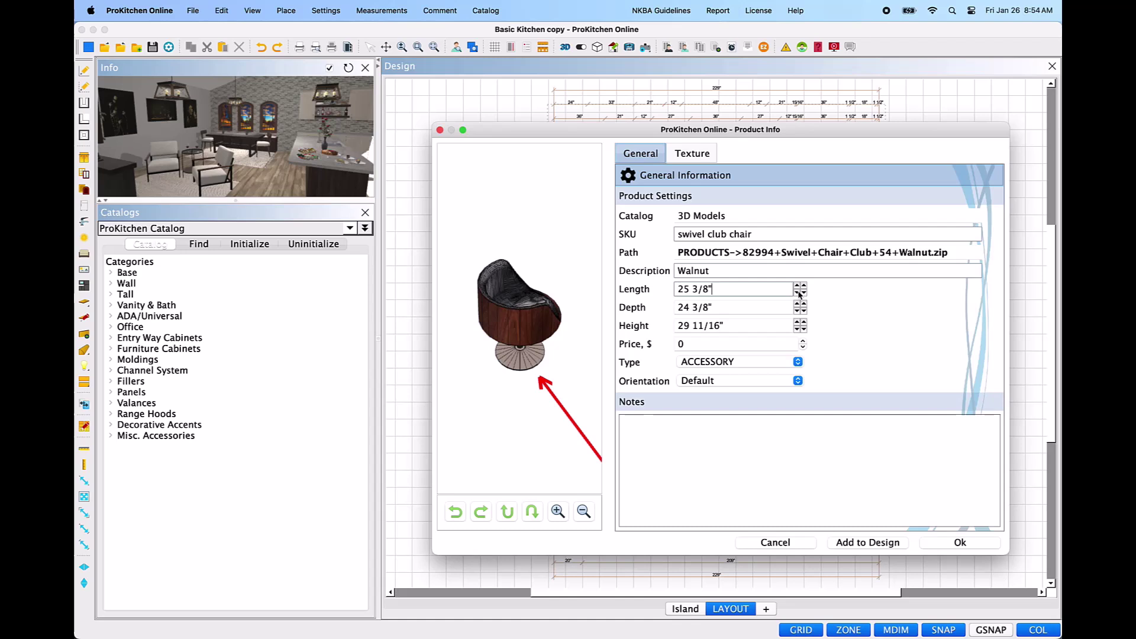
left_click(798, 293)
left_click(804, 294)
left_click(803, 286)
Step: Set the chair's price to $250 and keep its product type as ACCESSORY
left_click(697, 346)
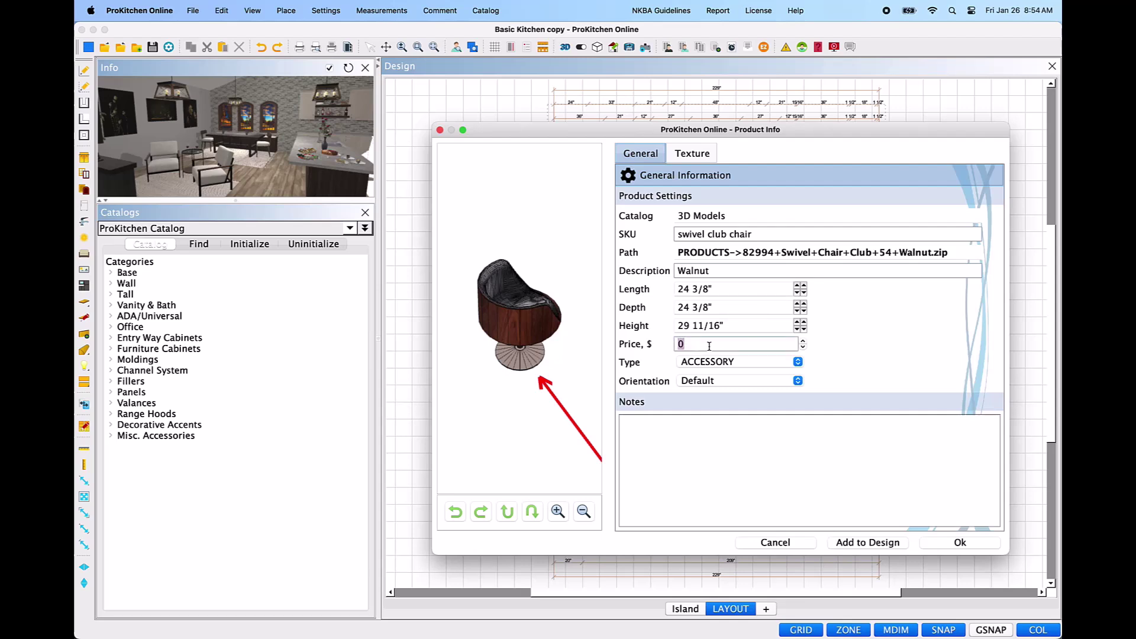
type("250")
left_click(803, 341)
left_click(803, 347)
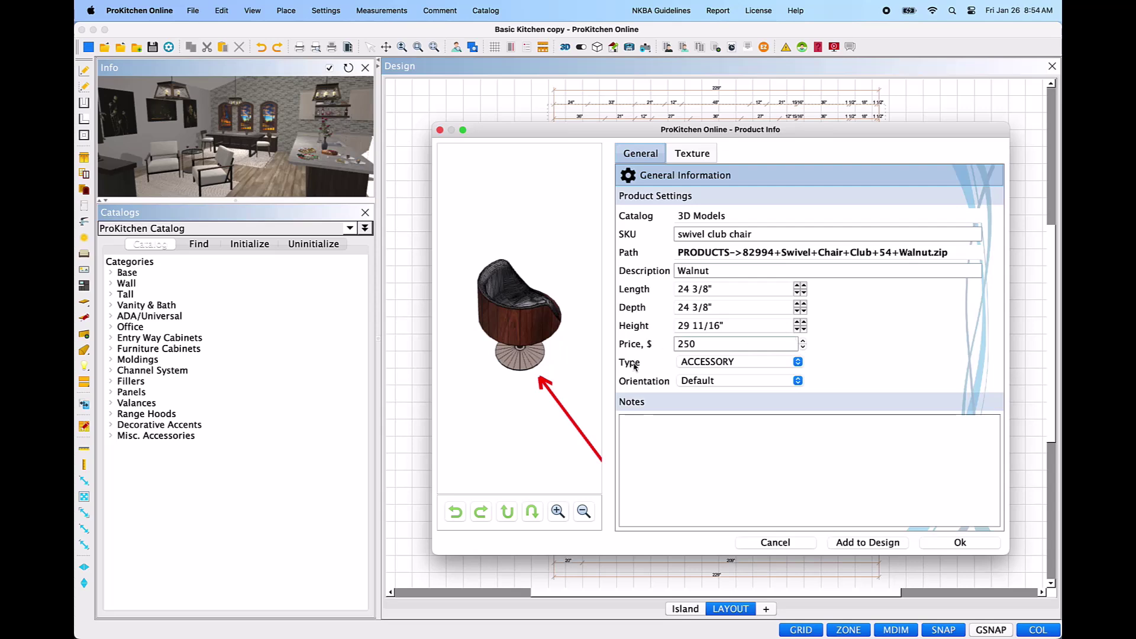
left_click(798, 363)
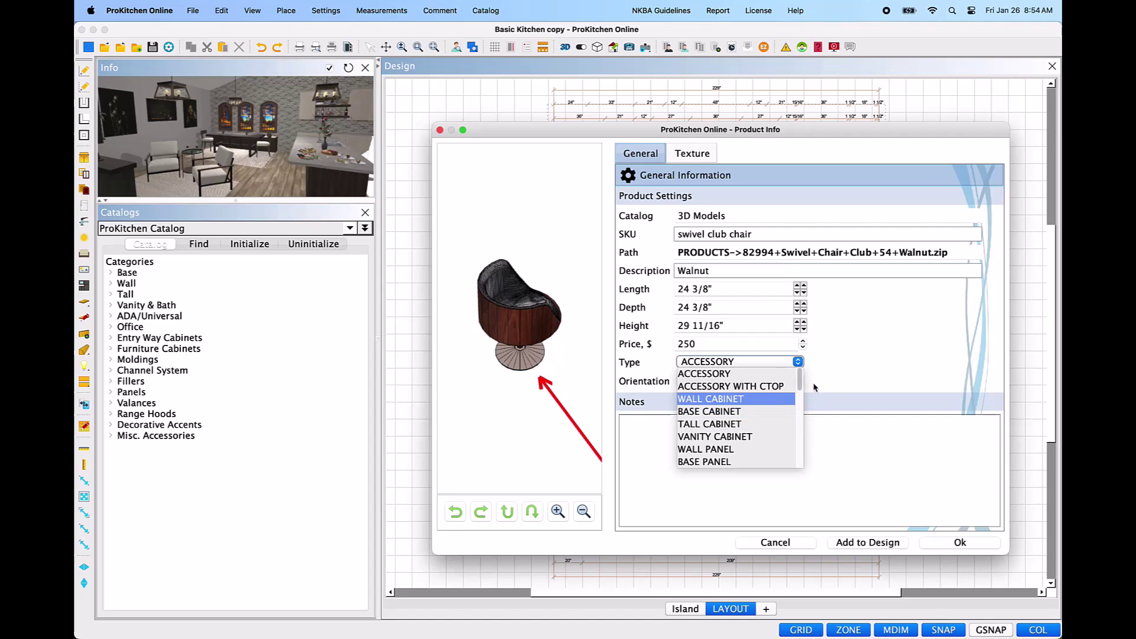
left_click(837, 362)
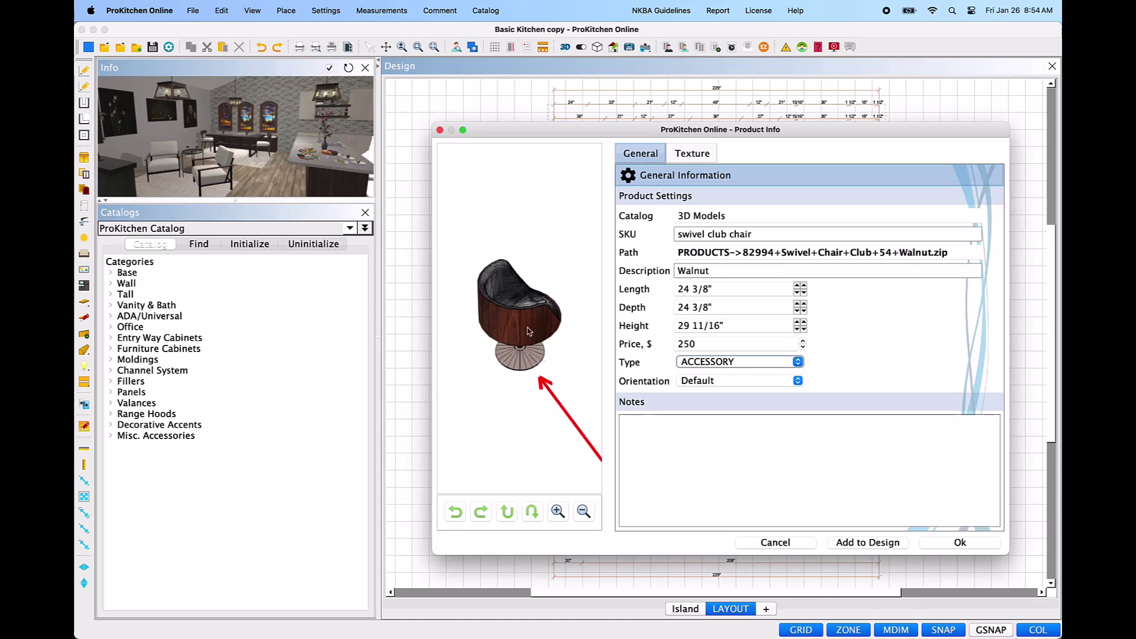
Step: Set the chair's orientation to CW 90 degrees
left_click(798, 382)
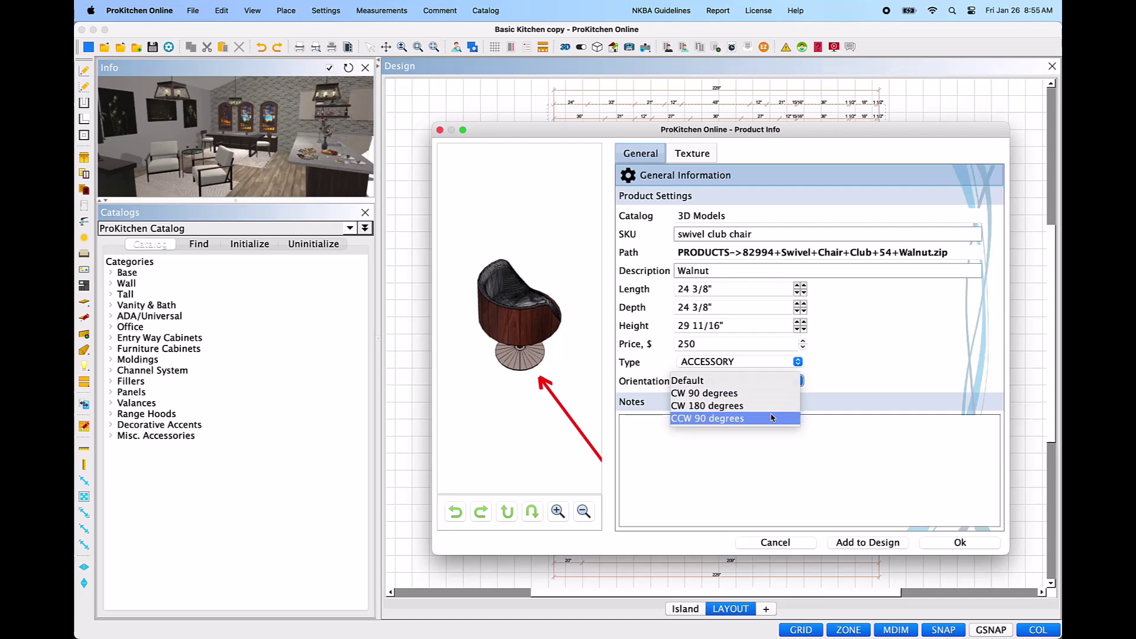
left_click(763, 383)
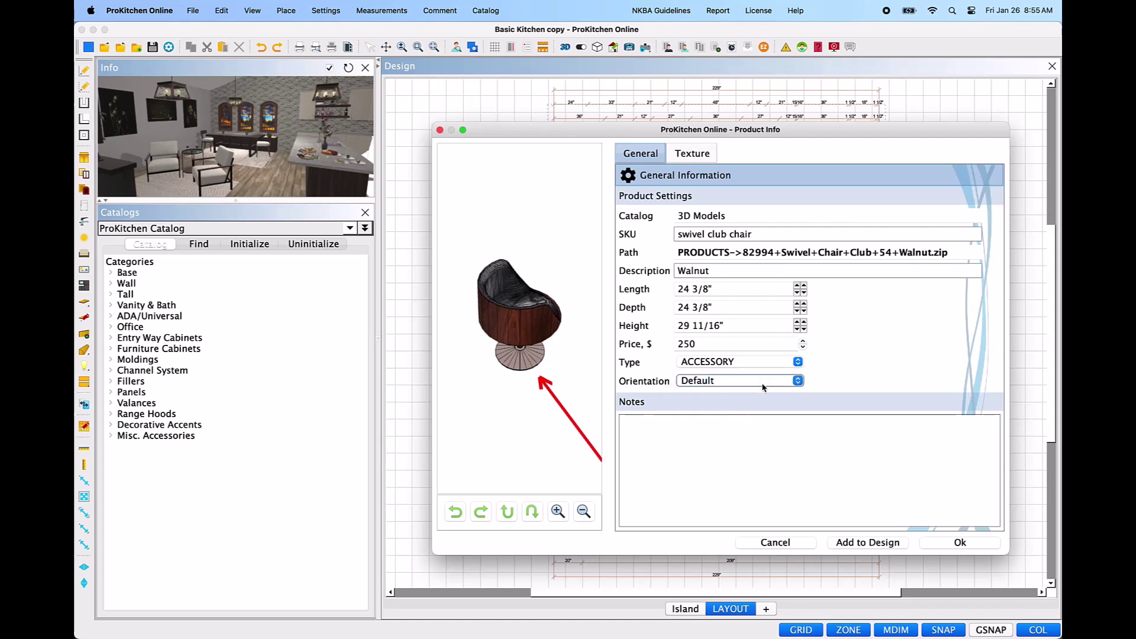
left_click(763, 388)
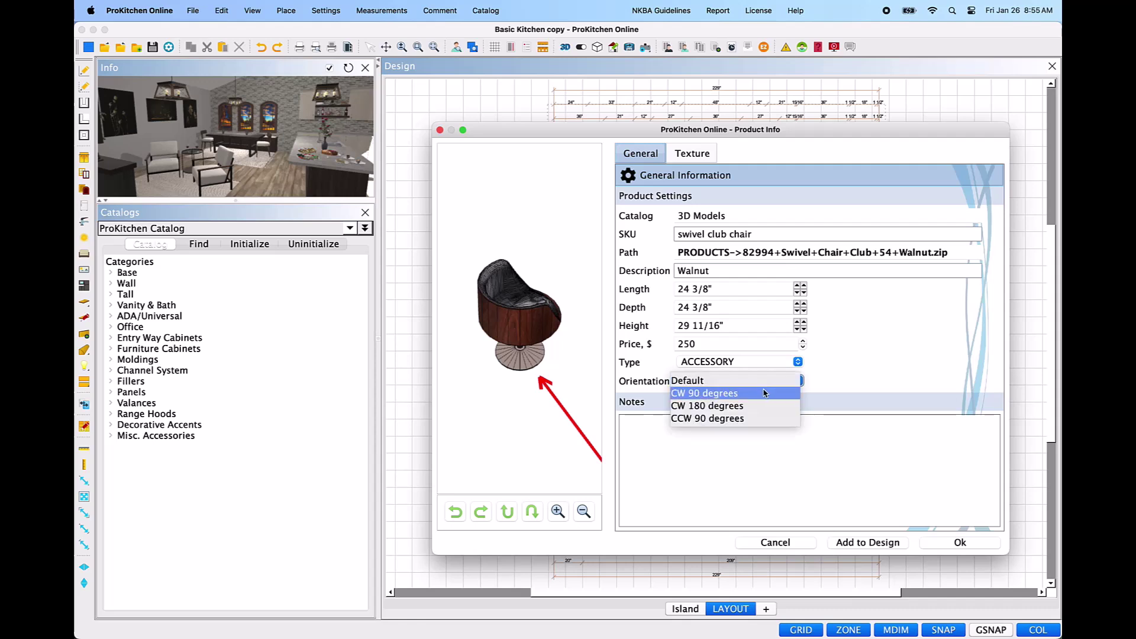
left_click(764, 393)
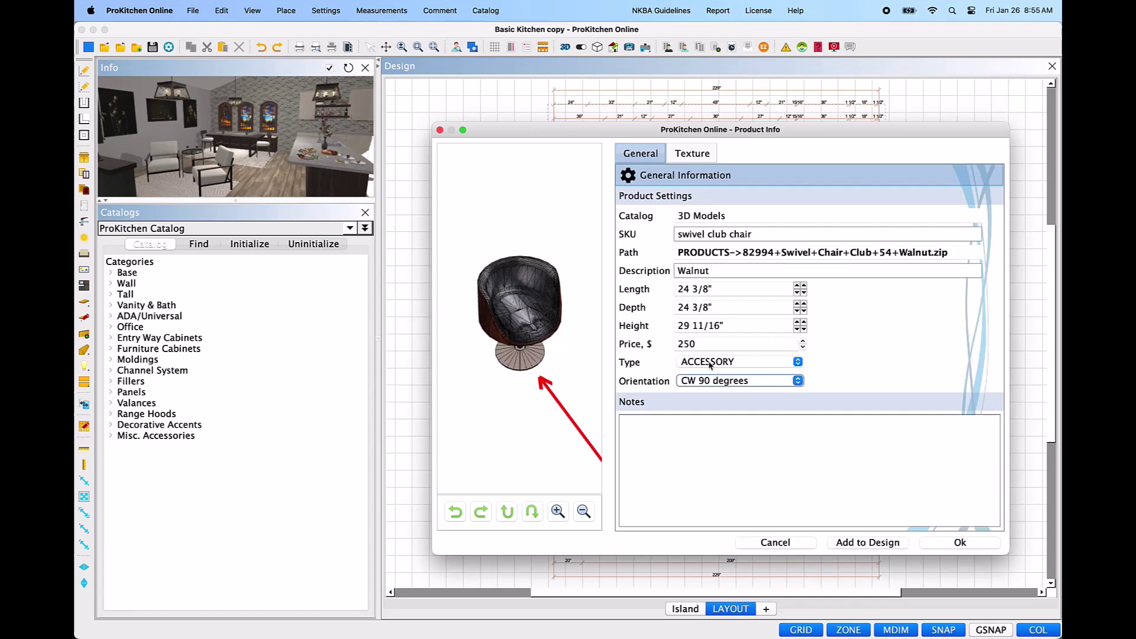
Step: Search textures for "tricorn black" and replace the chair's _82994 texture with the first near-black colour from SW Palette Miscellaneous
left_click(709, 157)
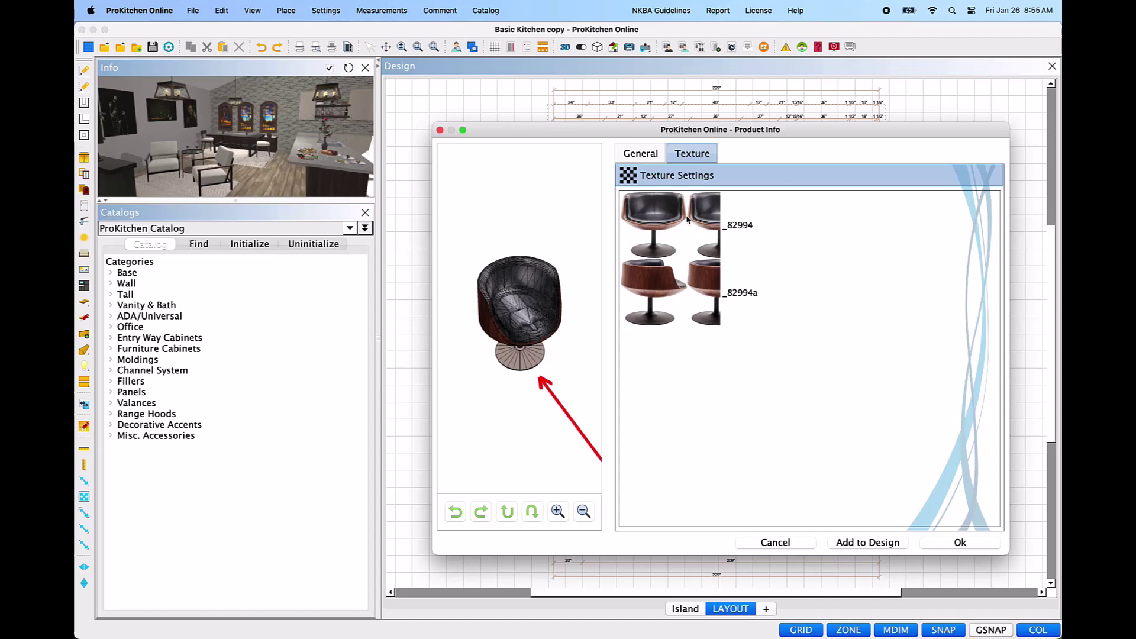
right_click(687, 219)
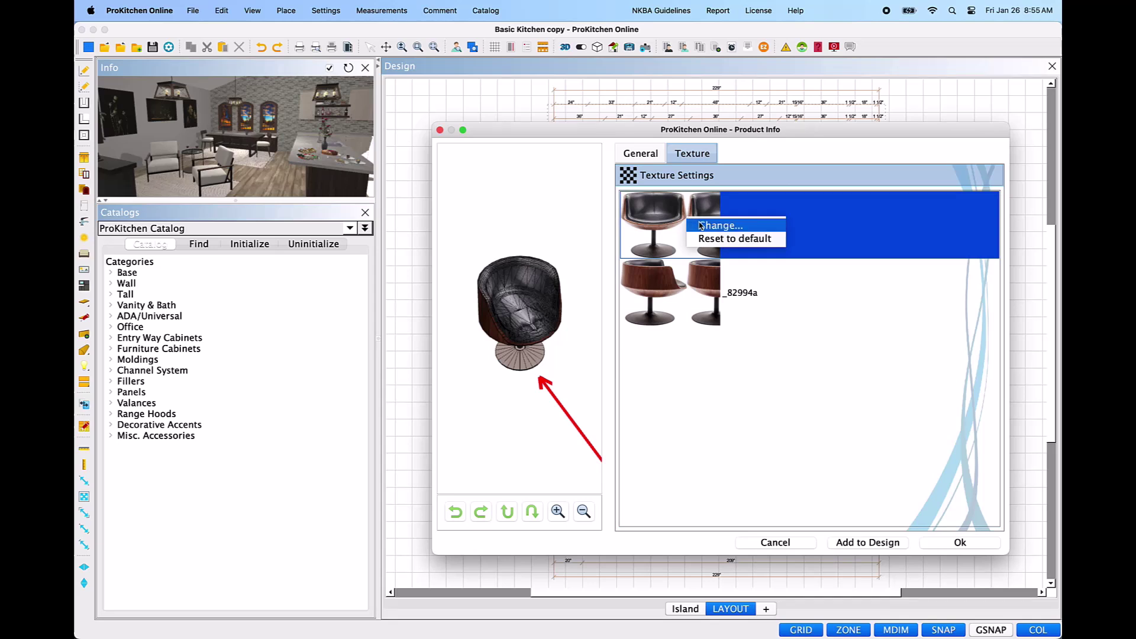
left_click(701, 226)
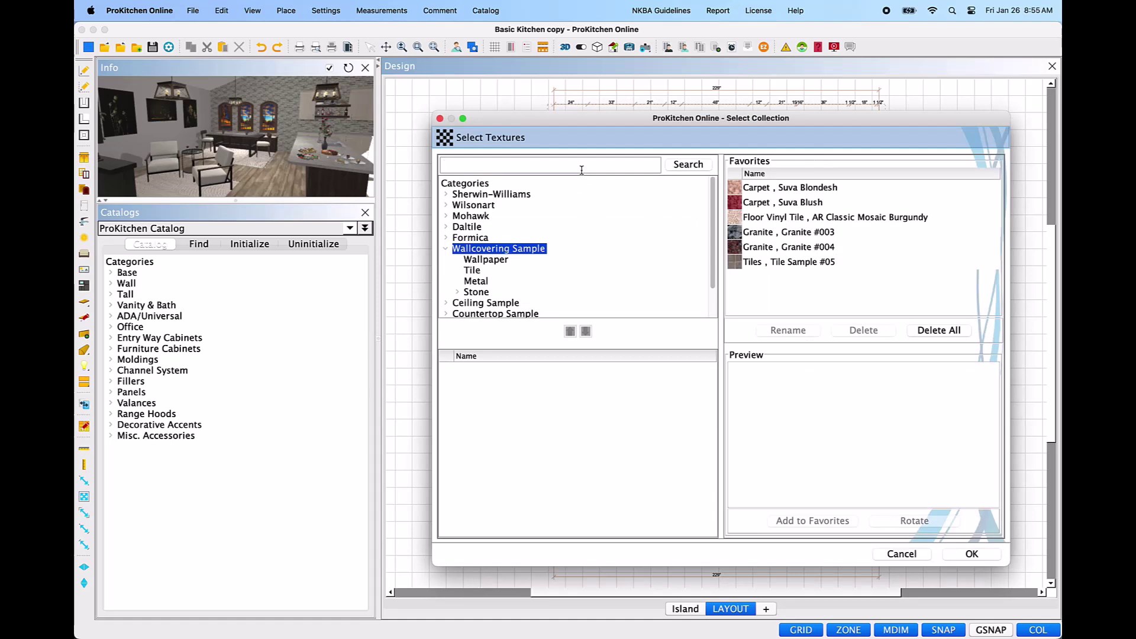
type("tricorn black")
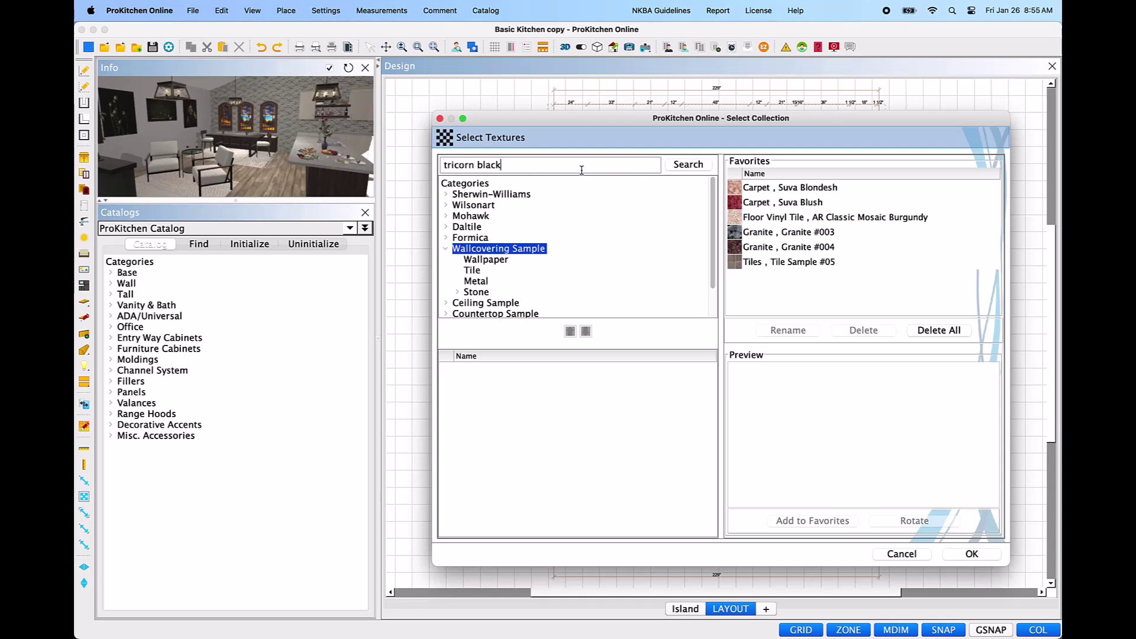
left_click(685, 168)
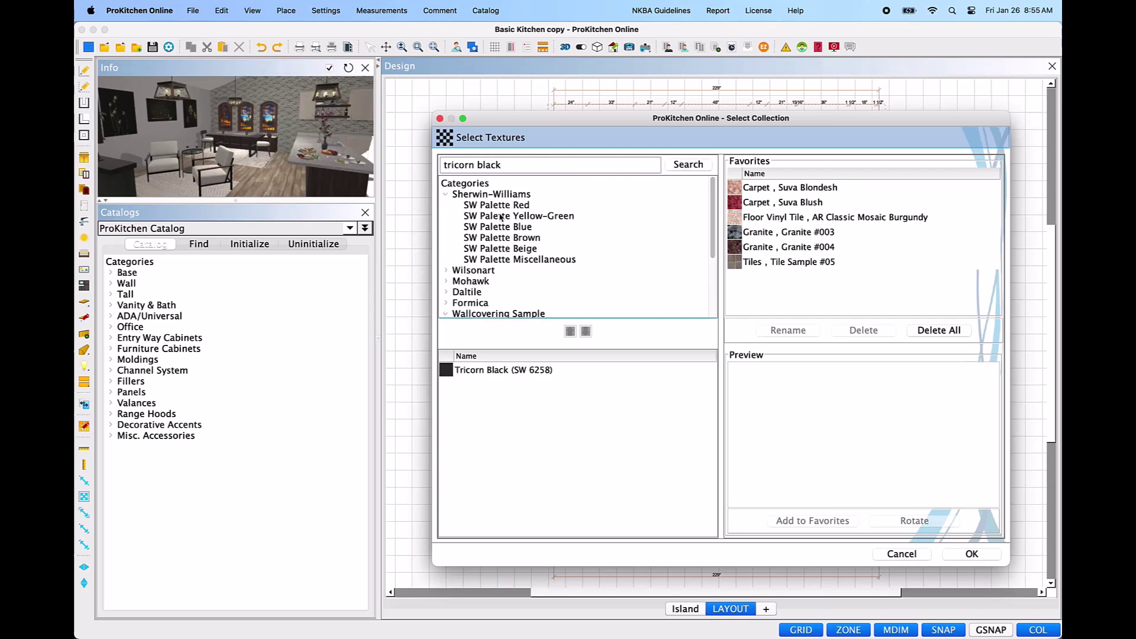
left_click(519, 260)
left_click(448, 380)
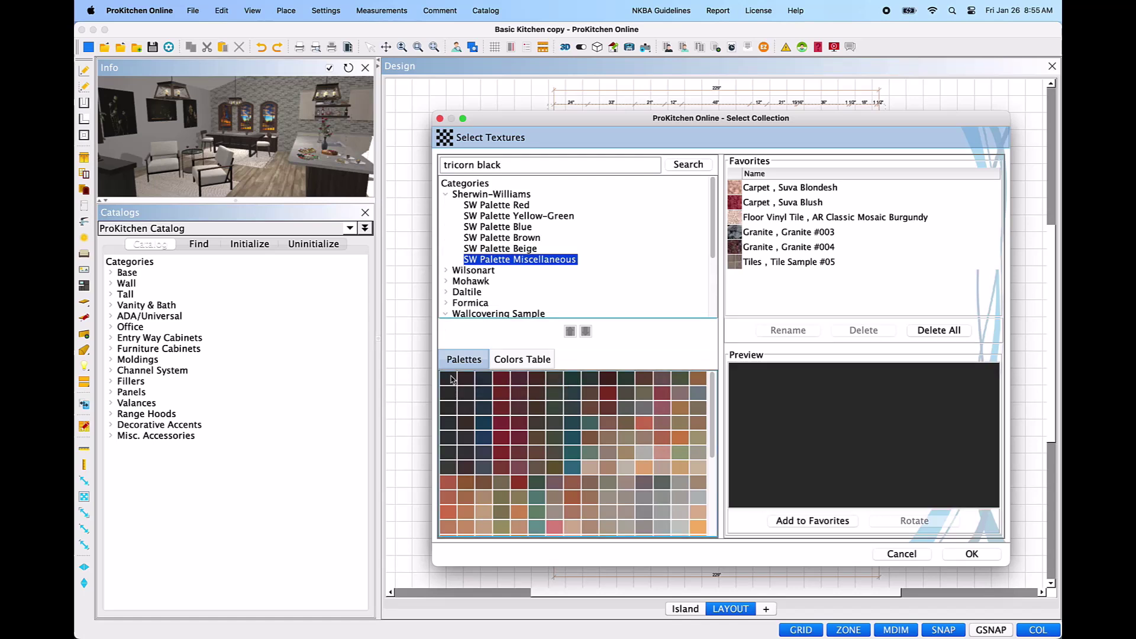
left_click(983, 555)
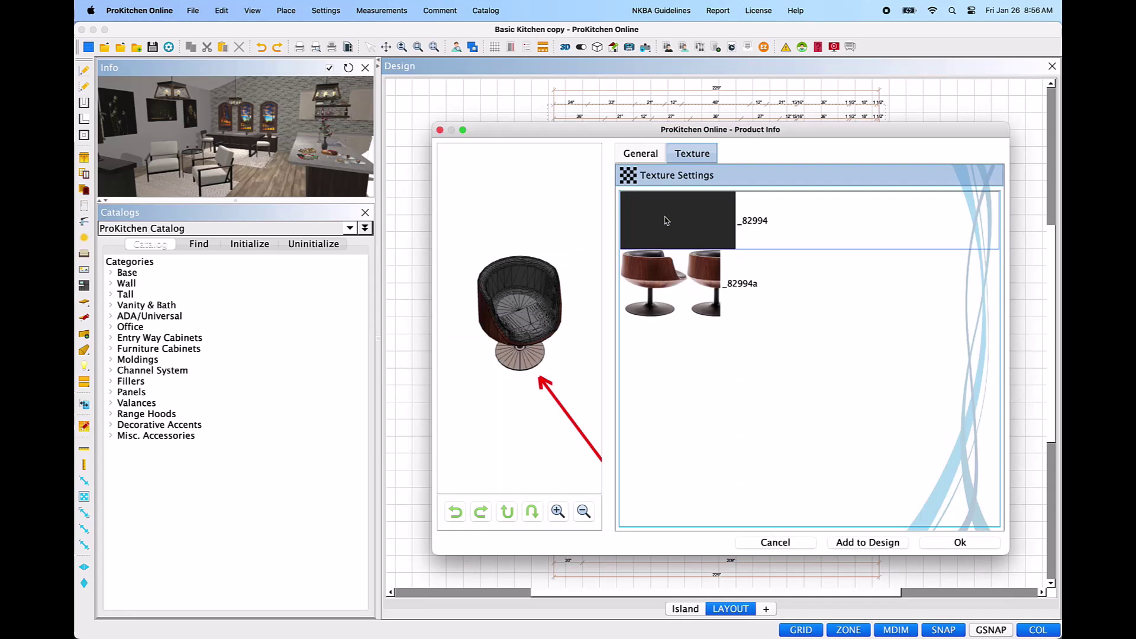
Step: Reset the chair's _82994 texture to its default
right_click(666, 220)
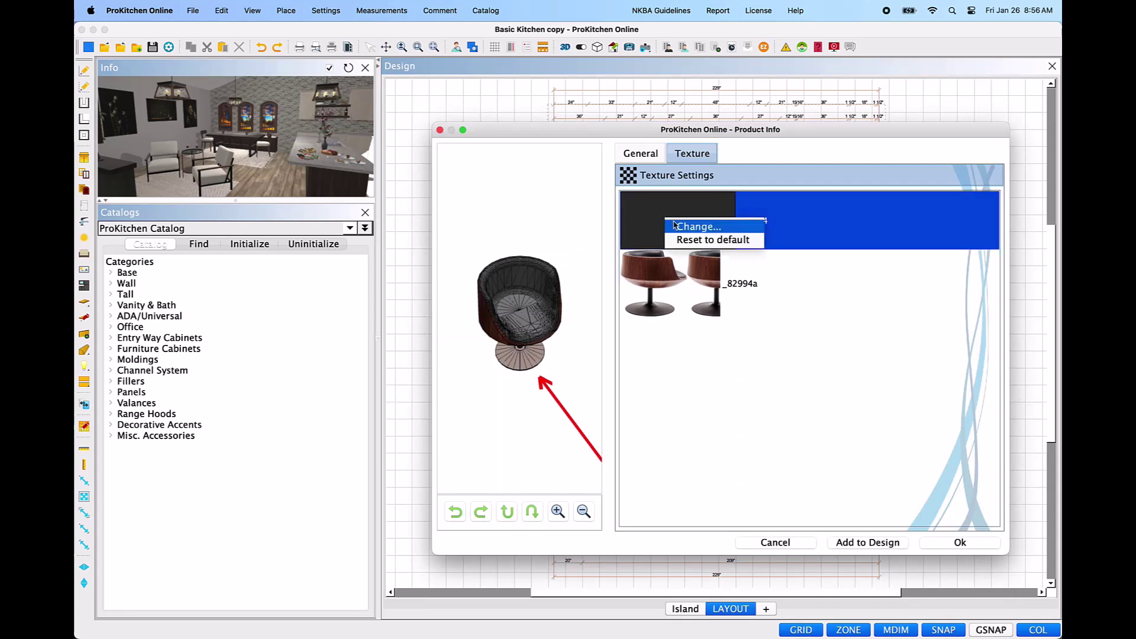
left_click(755, 244)
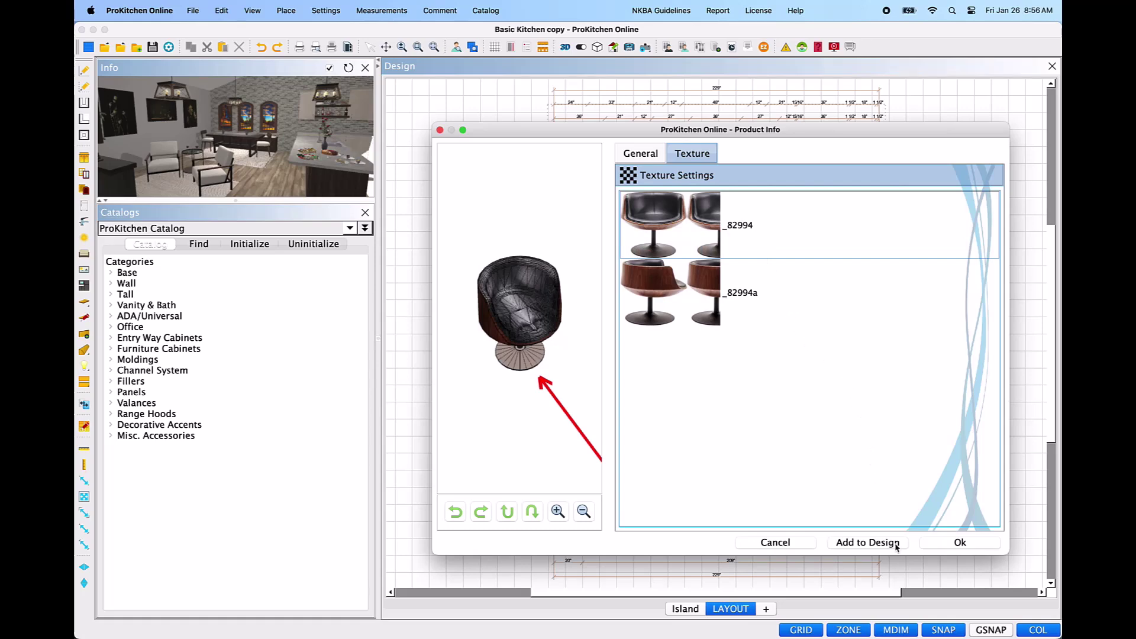
Step: Add the swivel club chair to the design at the island's seating side, with a left offset of about 61 inches
left_click(868, 543)
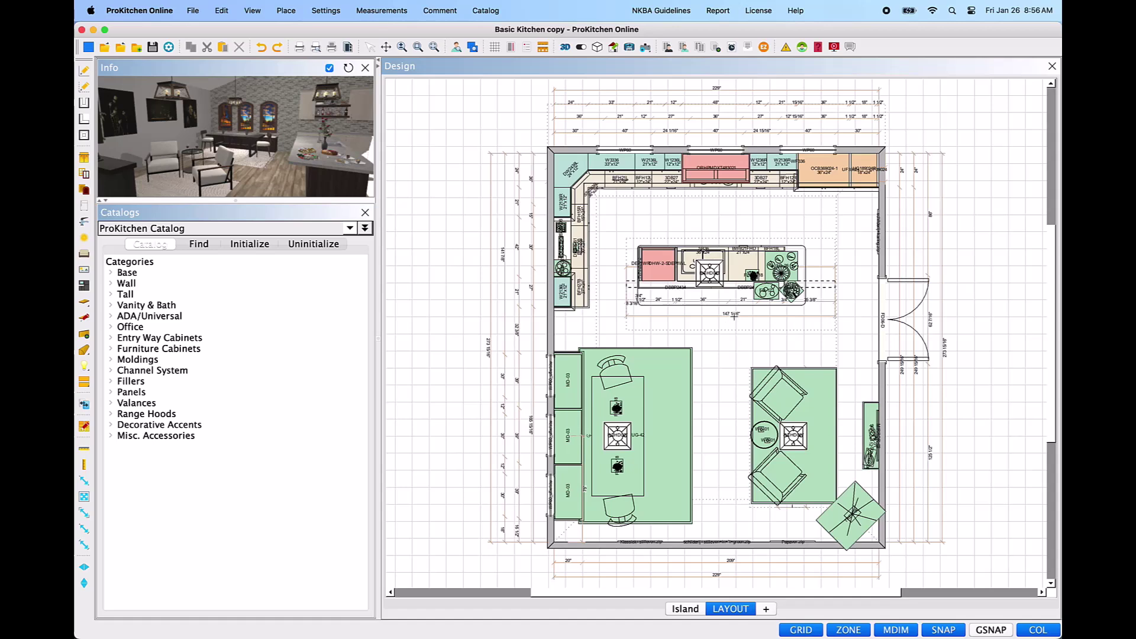
left_click(707, 319)
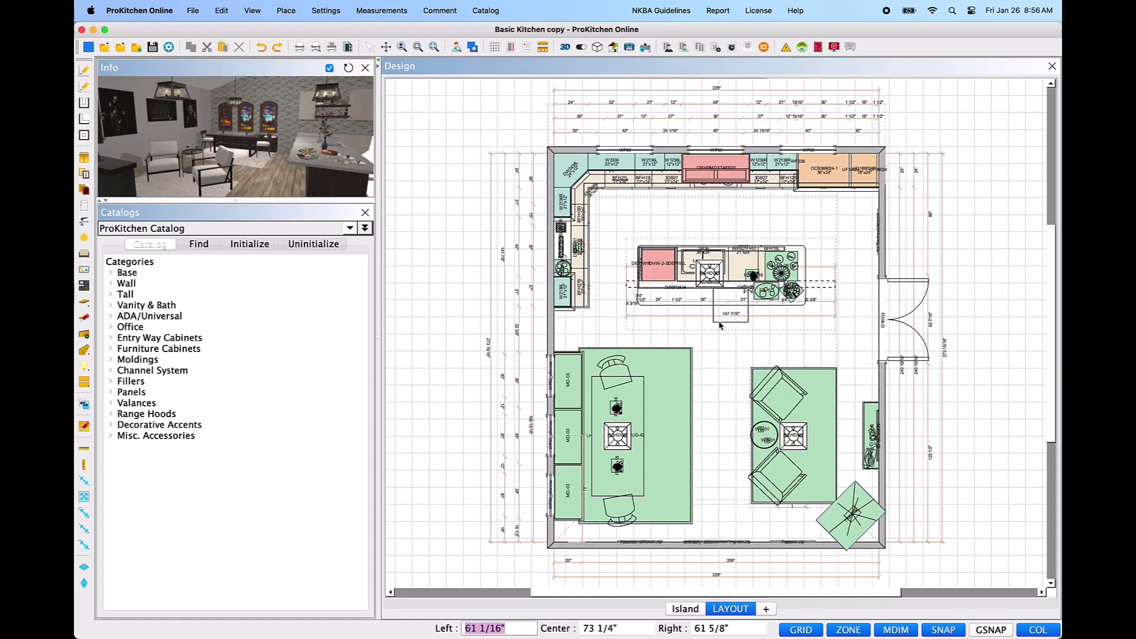
left_click(720, 325)
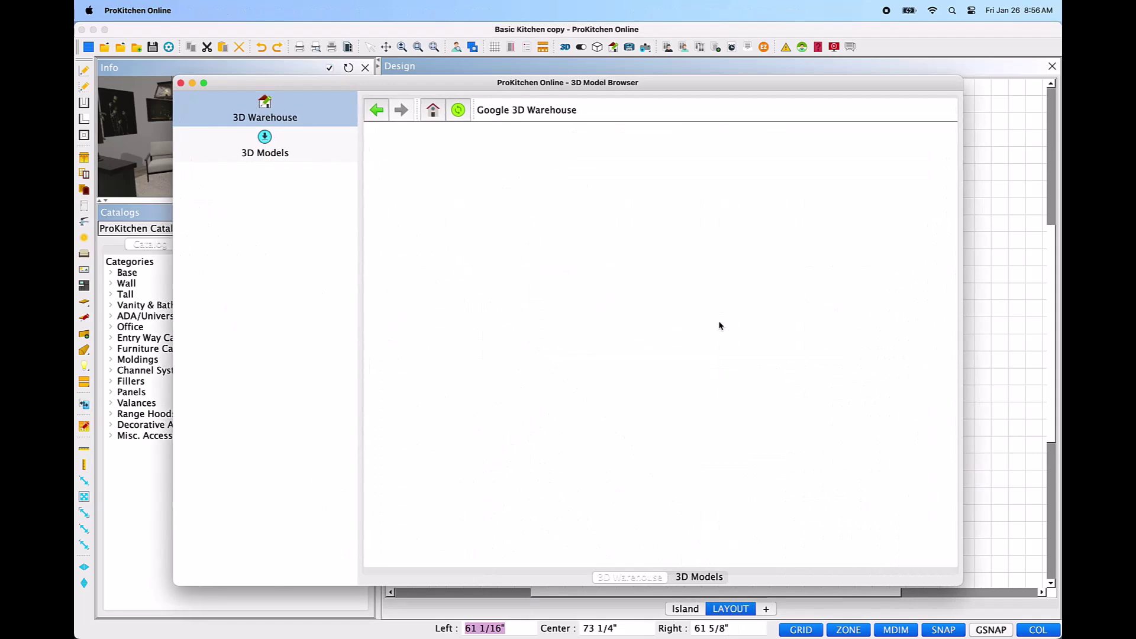
Step: Search 3D Warehouse for "dining bench" and import SUNS-Dining bench-Tomar 220 as a Collada file
triple_click(619, 141)
type("dining bench")
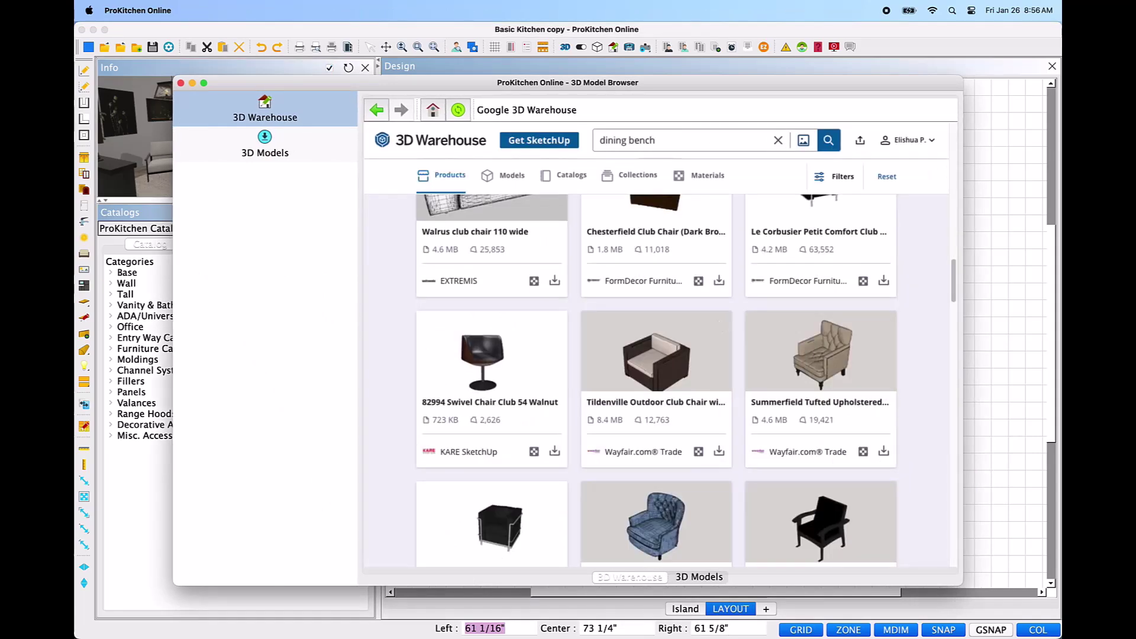
left_click(828, 141)
scroll(761, 329, "down", 12)
scroll(762, 330, "up", 12)
scroll(513, 257, "up", 1)
left_click(556, 340)
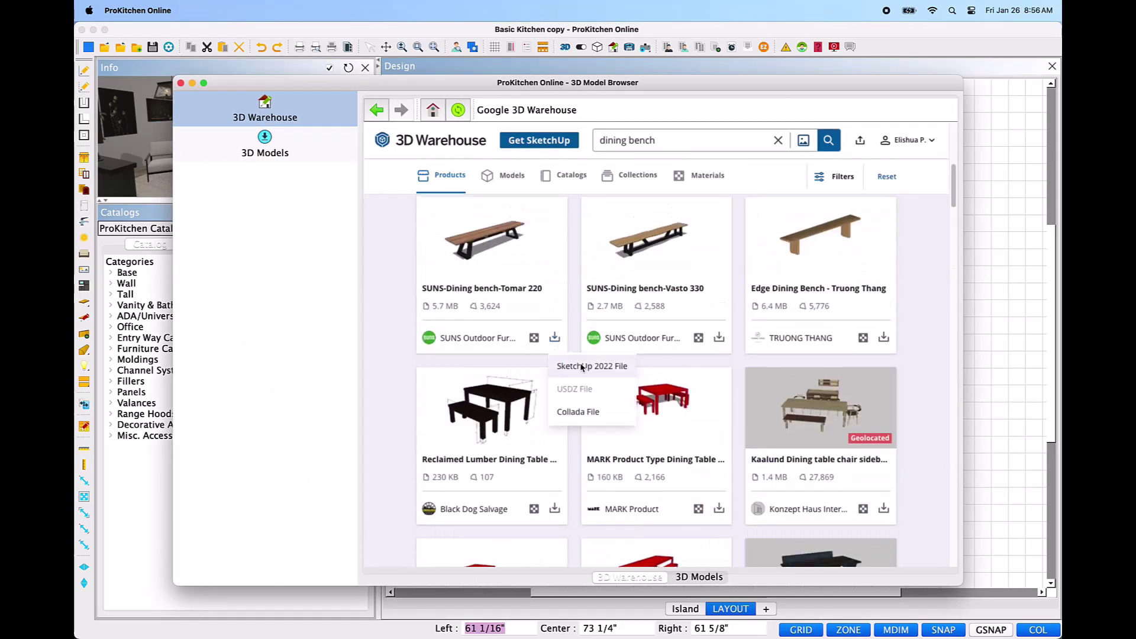
left_click(580, 410)
Step: Set the dining bench's dimension to 80 and choose a replacement texture for it from the texture library
left_click_drag(728, 311, 668, 312)
type("80")
left_click(692, 154)
left_click(710, 216)
left_click(446, 205)
left_click(476, 271)
scroll(526, 477, "down", 15)
left_click(503, 484)
left_click(970, 555)
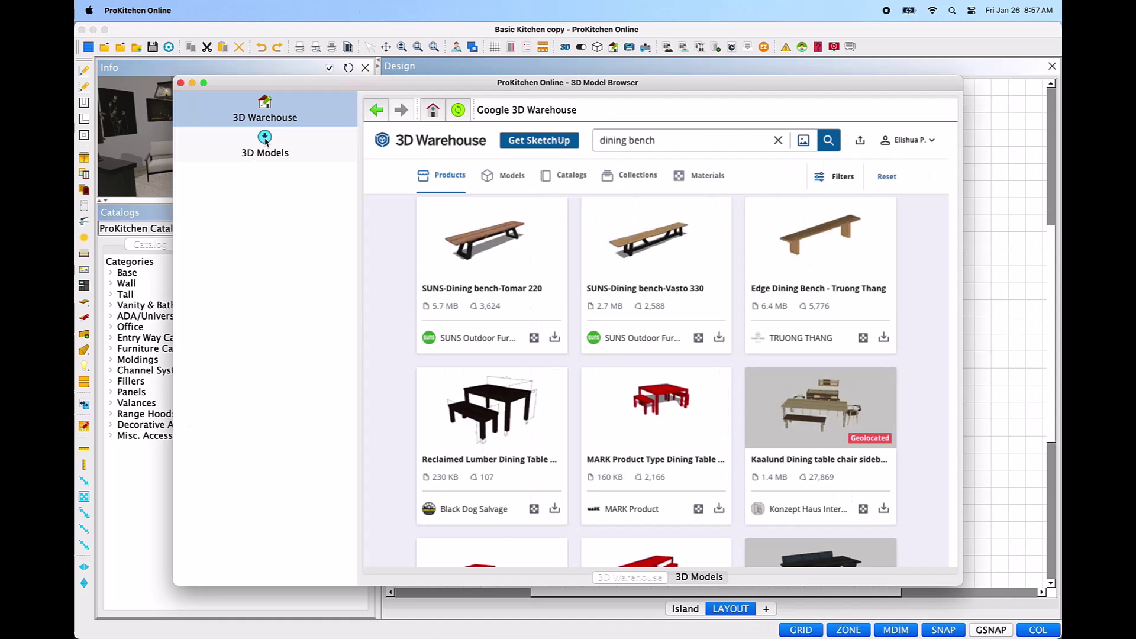
Step: View the list of downloaded 3D models and close the model browser
left_click(265, 141)
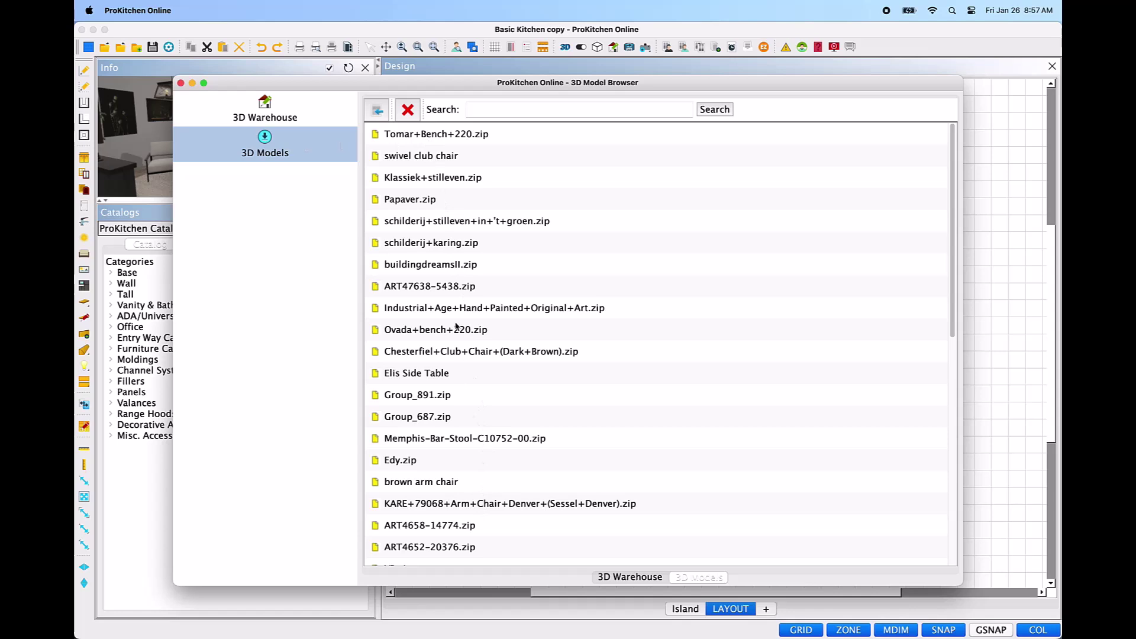
left_click(181, 84)
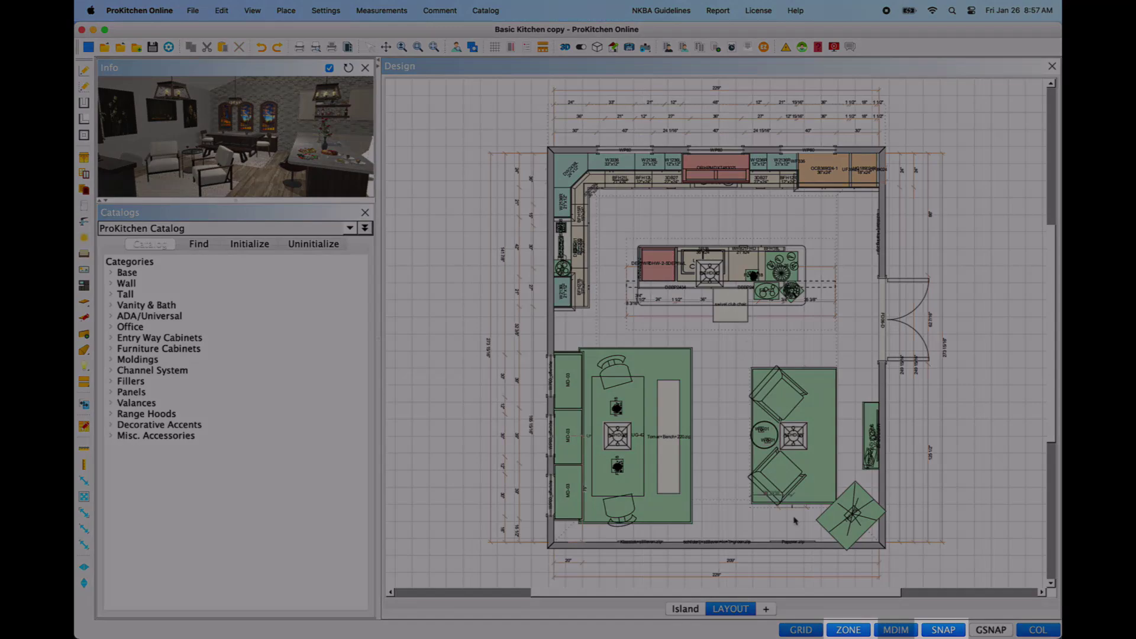
Step: Turn off zone and snap, and move the swivel club chair along the island to about X 331", Y 119"
left_click(862, 632)
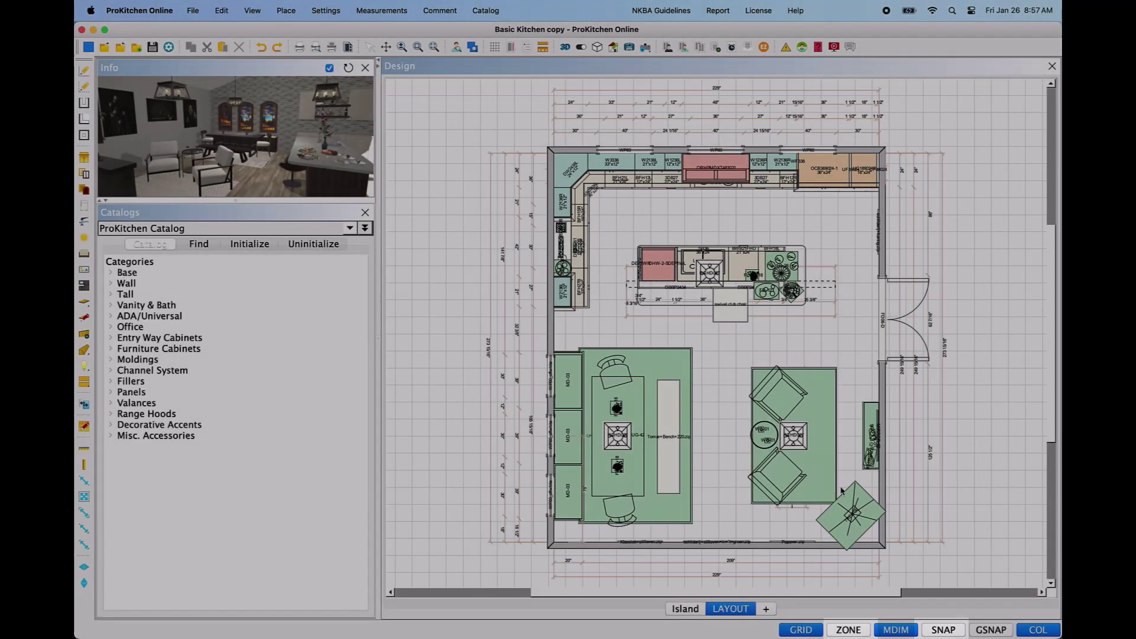
left_click(943, 630)
left_click_drag(725, 318, 695, 300)
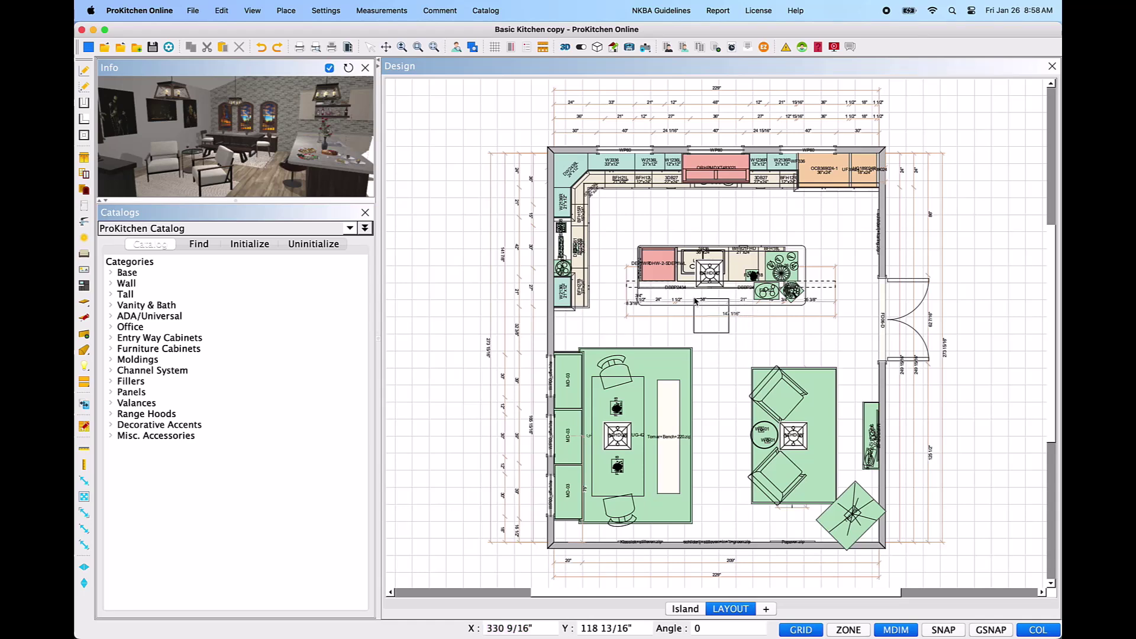
Step: Rotate the swivel club chair 45 degrees counterclockwise and move it along the island to about X 363", Y 119"
right_click(714, 324)
mouse_move(729, 358)
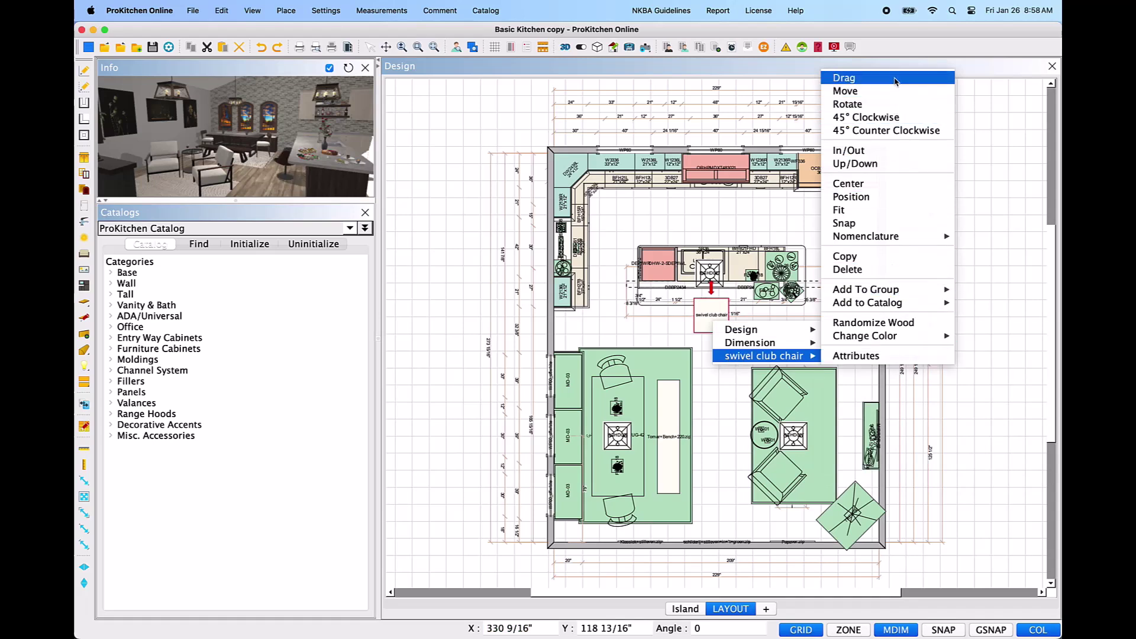
left_click(931, 129)
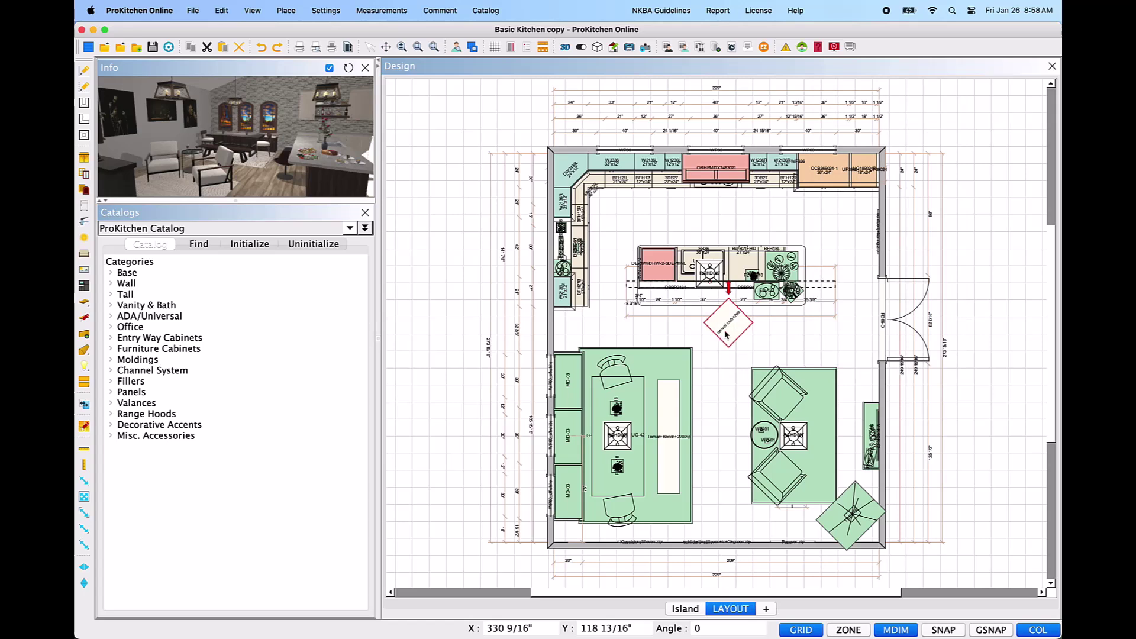
left_click_drag(727, 334, 758, 323)
Step: Add the rotated swivel club chair to the 3D SketchUp Models catalog
right_click(758, 323)
mouse_move(793, 356)
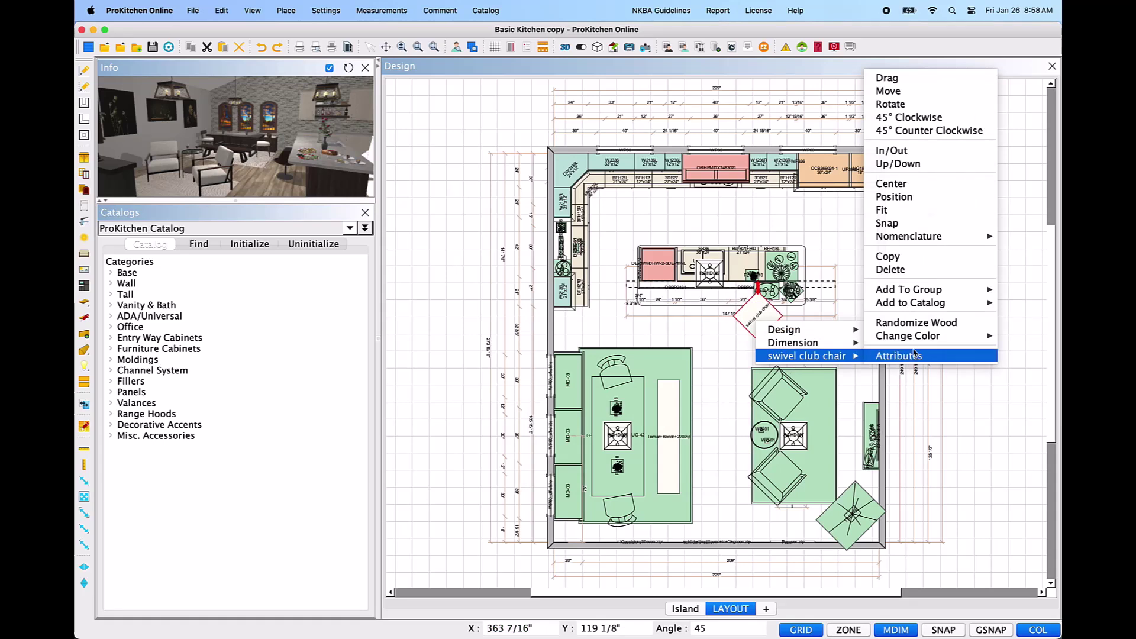
mouse_move(955, 303)
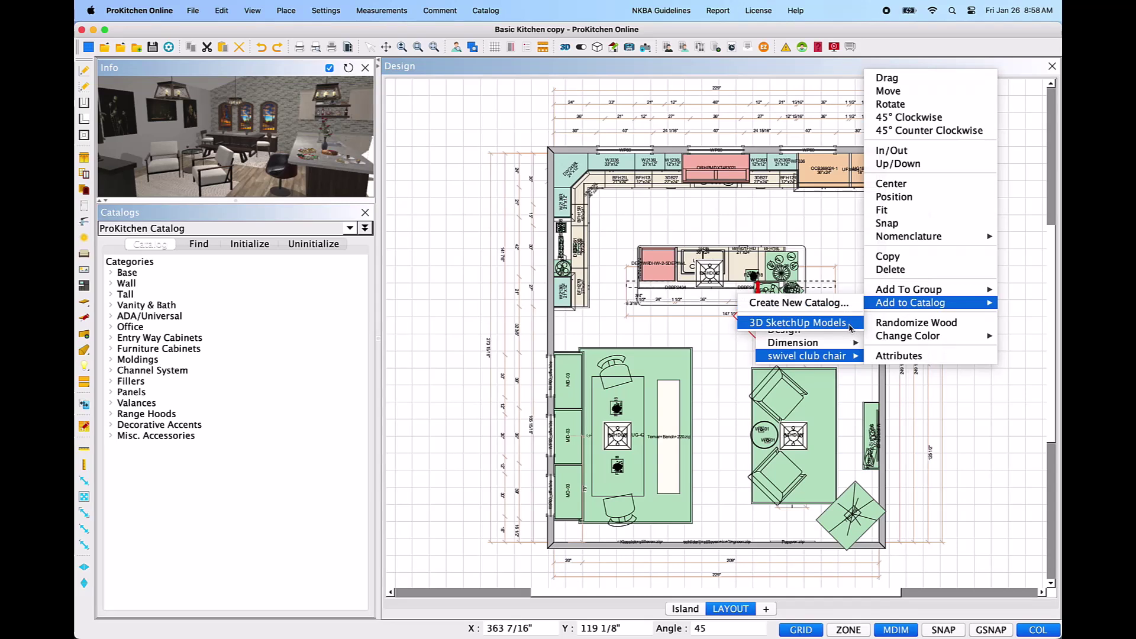
left_click(850, 328)
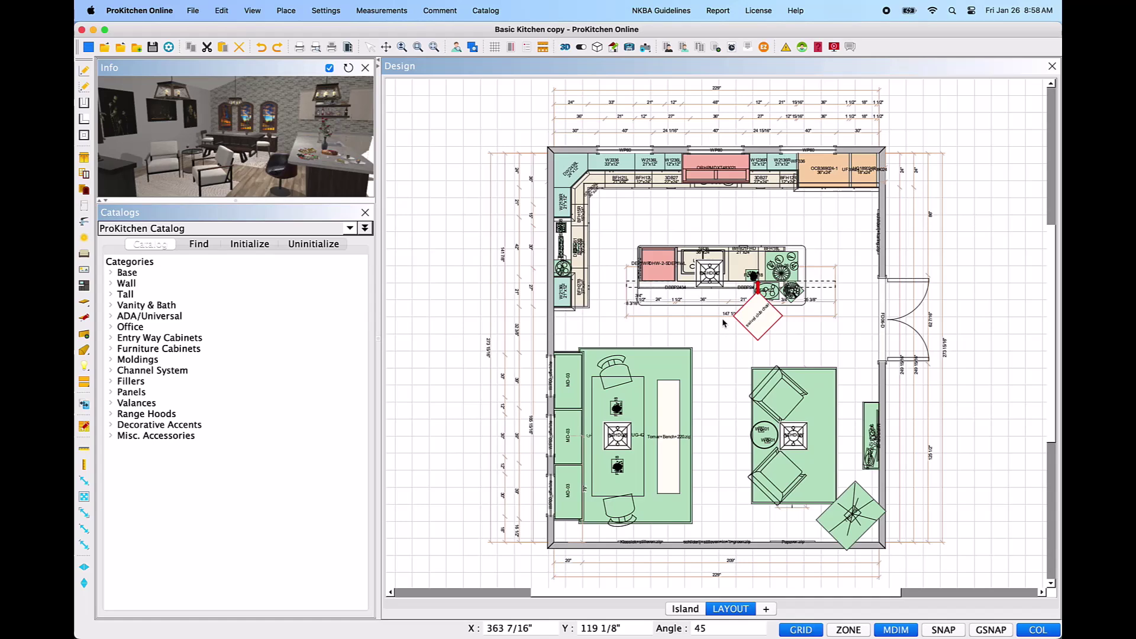
Step: Switch the active catalog to 3D SketchUp Models
left_click(351, 229)
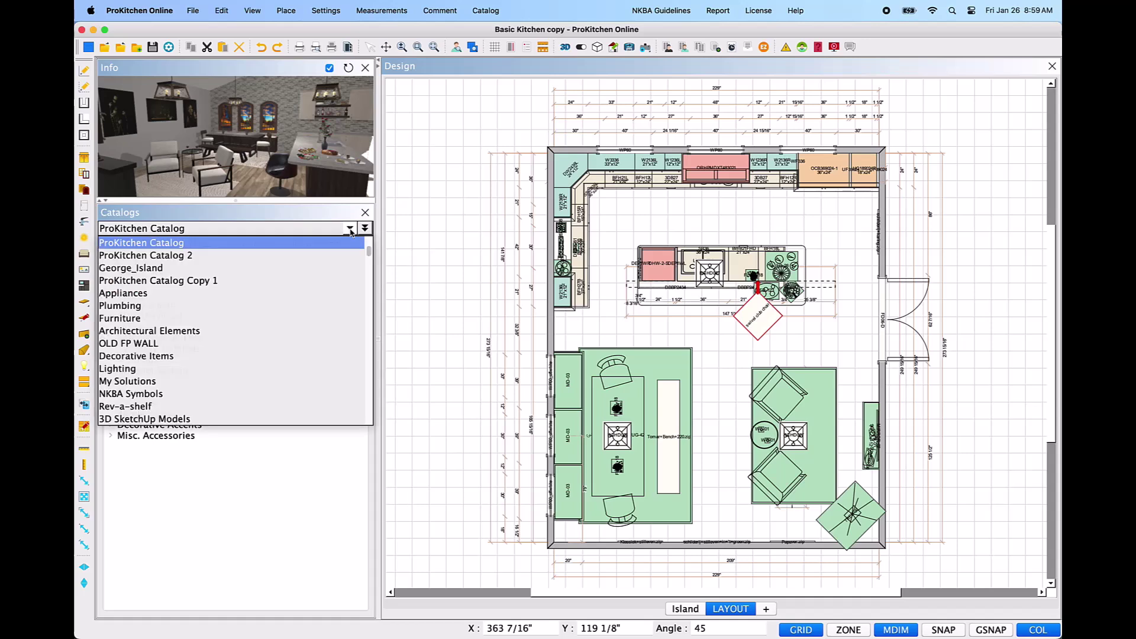
scroll(236, 281, "down", 4)
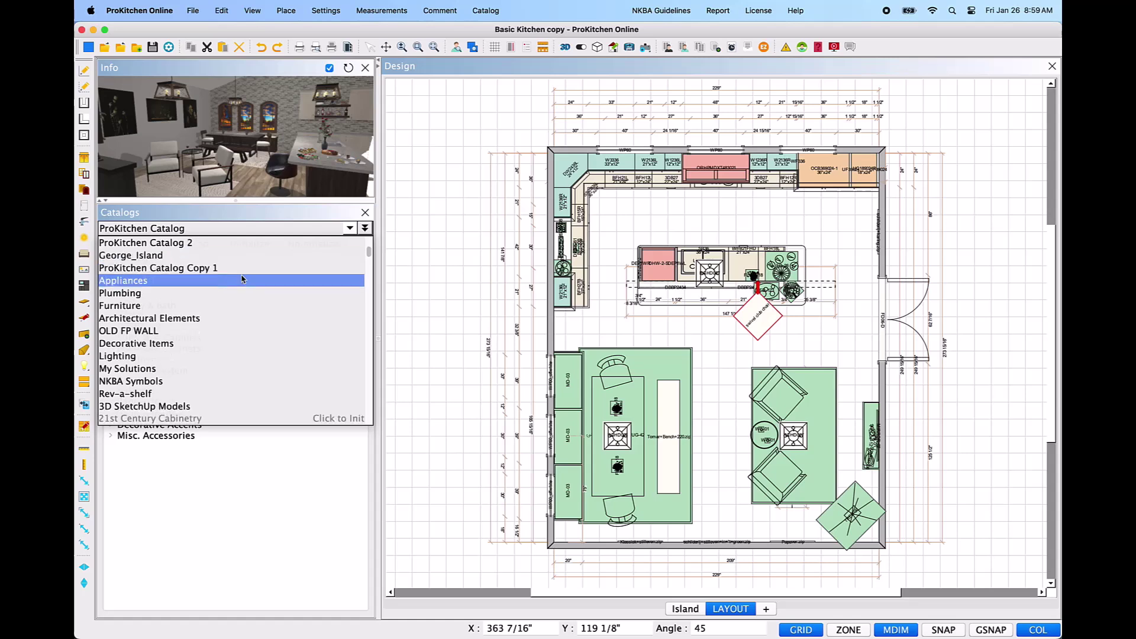
scroll(241, 279, "down", 3)
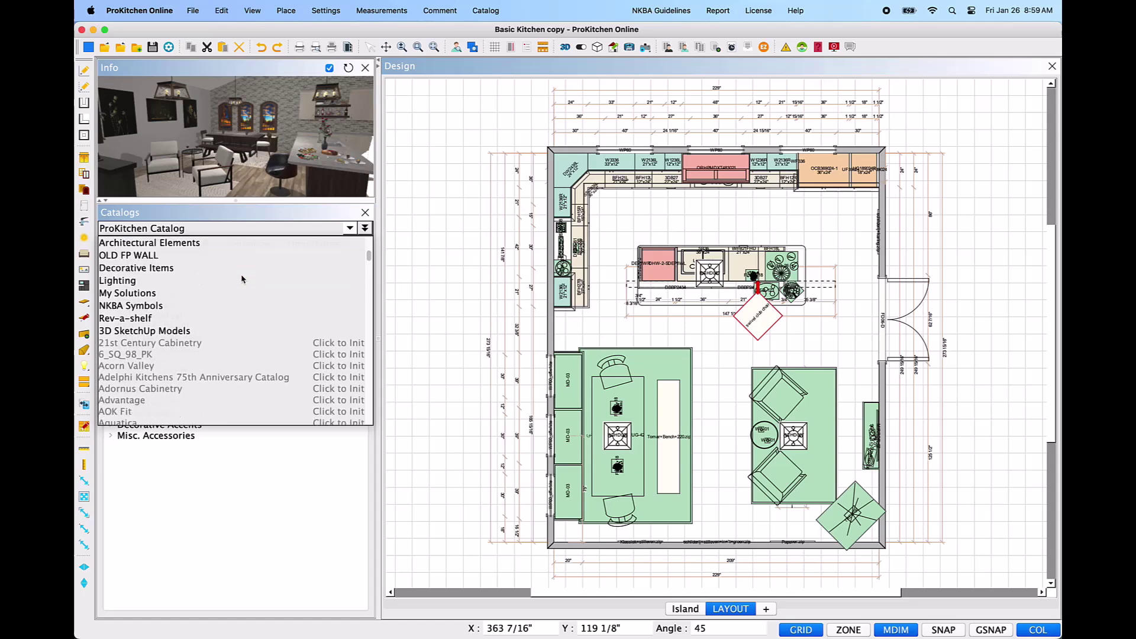
left_click(208, 331)
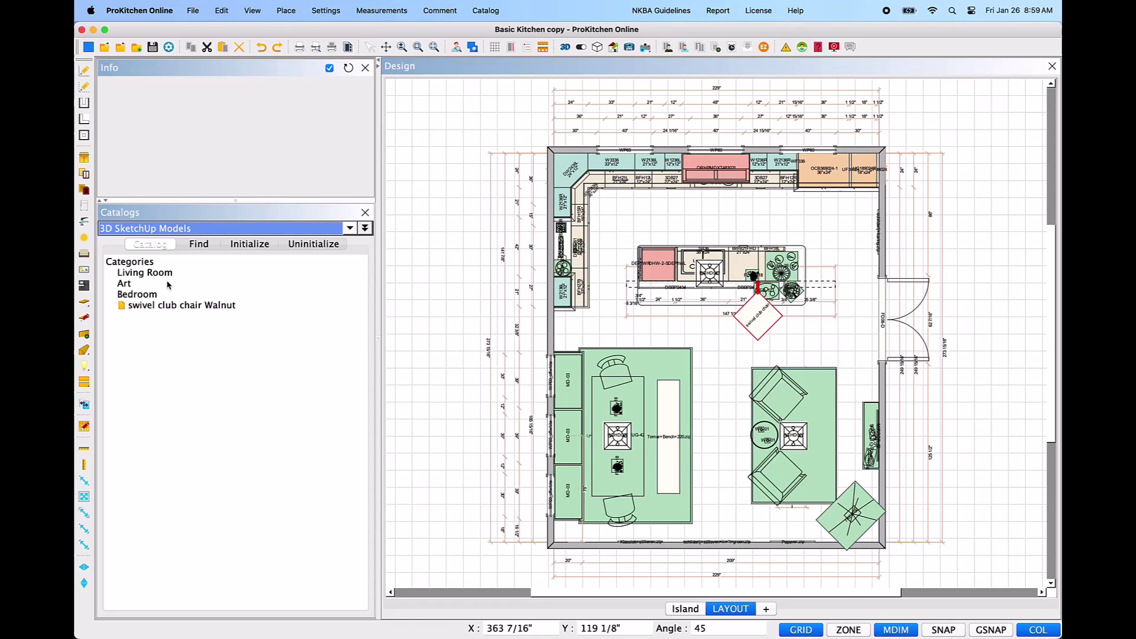
Step: Create a new top-level category named "Dining Room" in the 3D SketchUp Models catalog
left_click(149, 266)
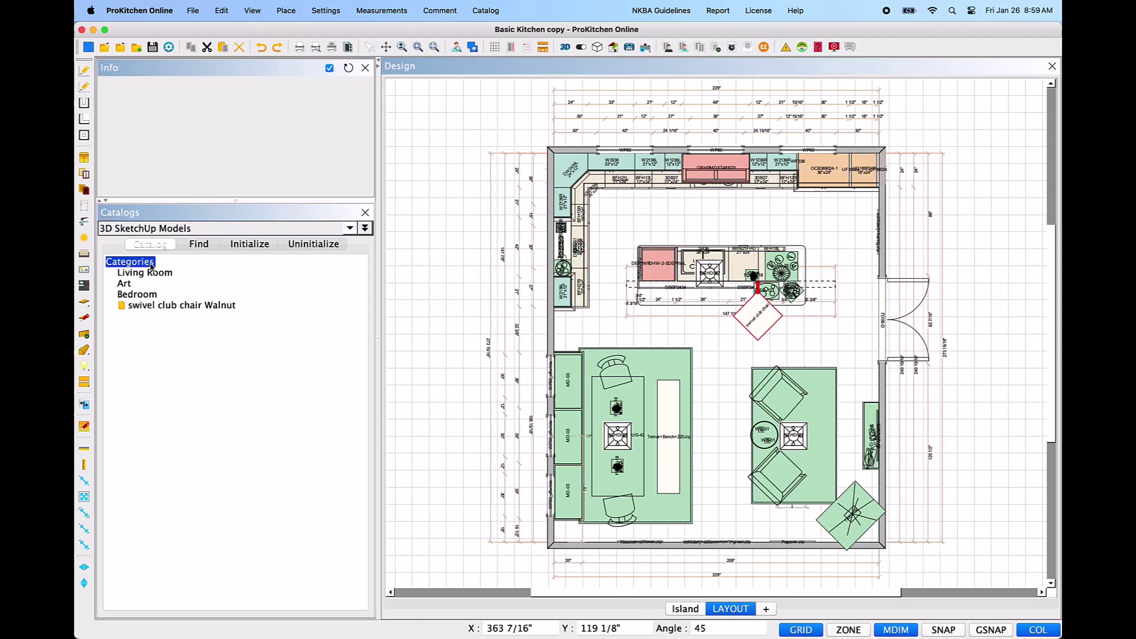
right_click(151, 268)
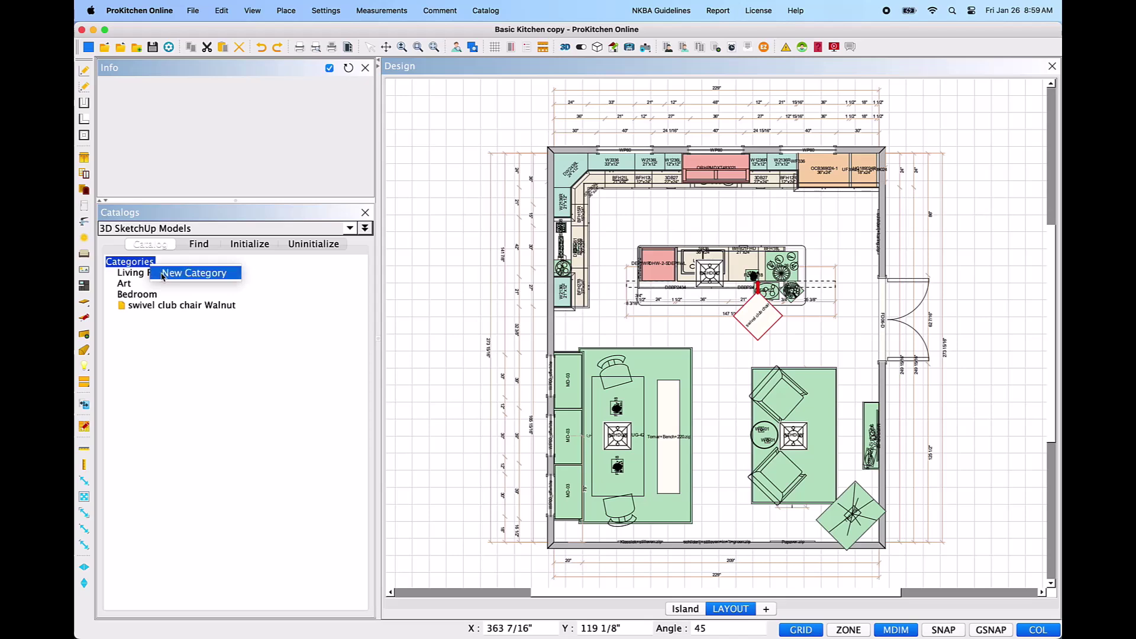
left_click(163, 275)
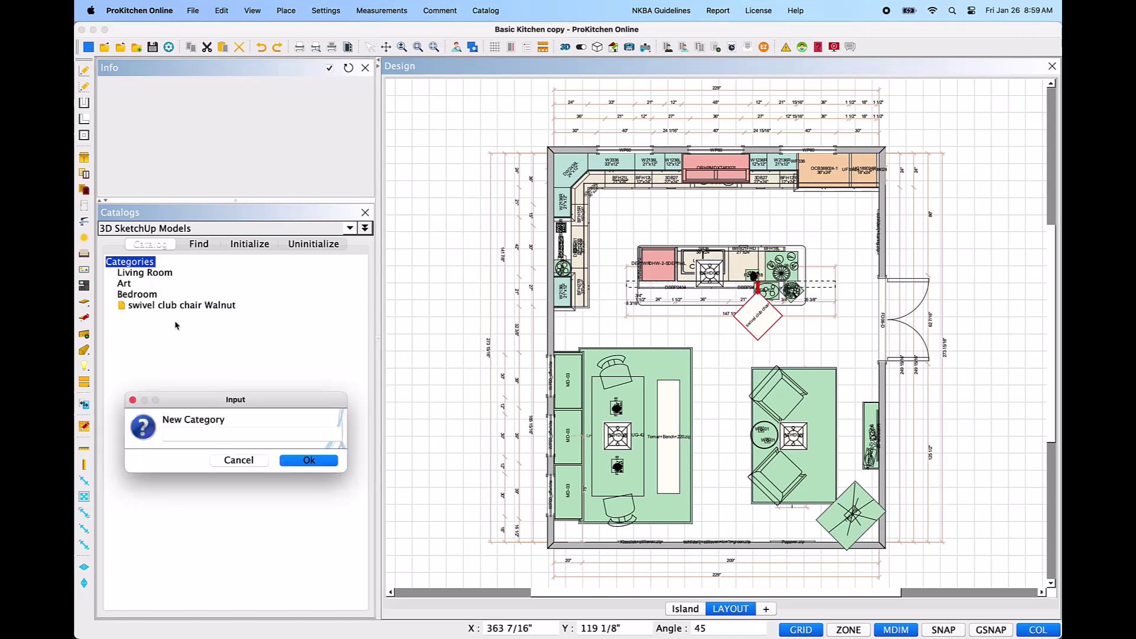
left_click_drag(246, 403, 403, 285)
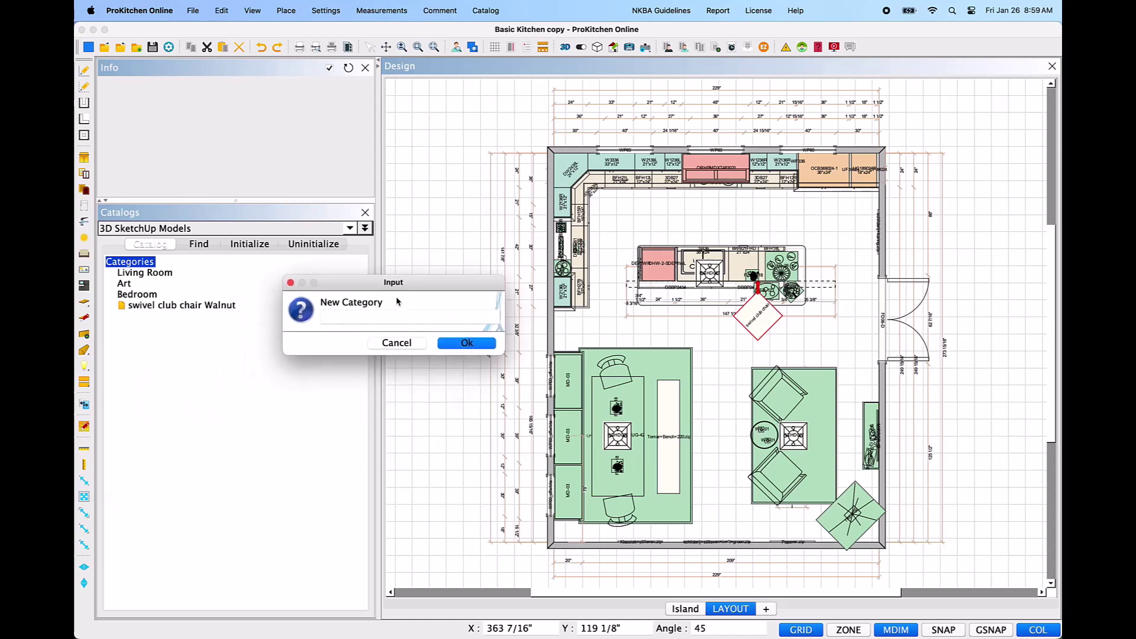
type("Dining Room")
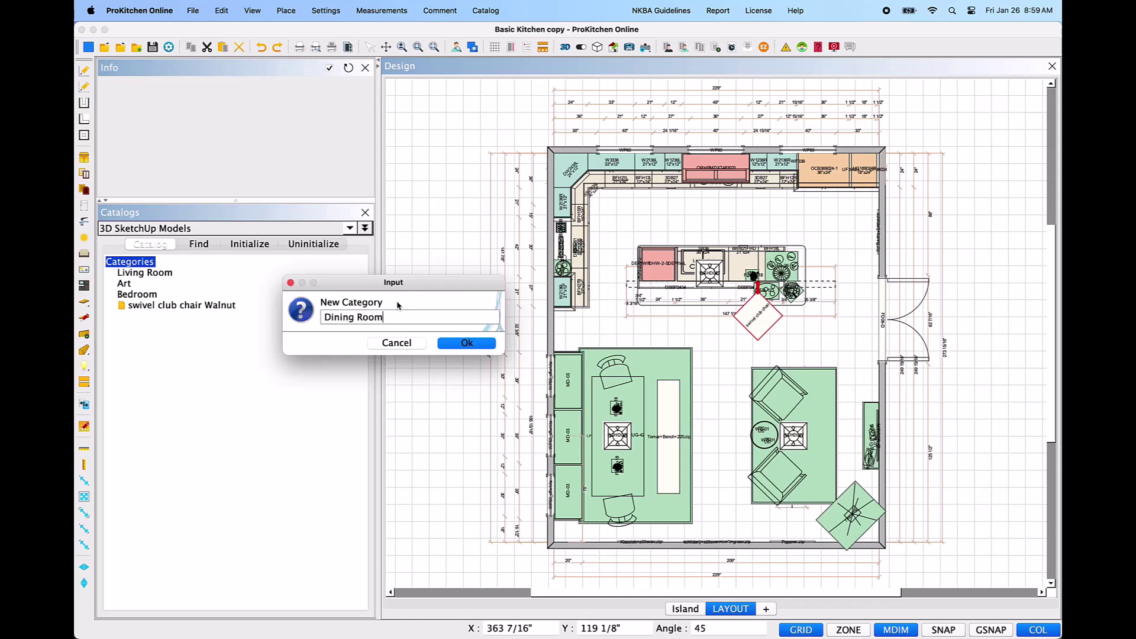
left_click(452, 343)
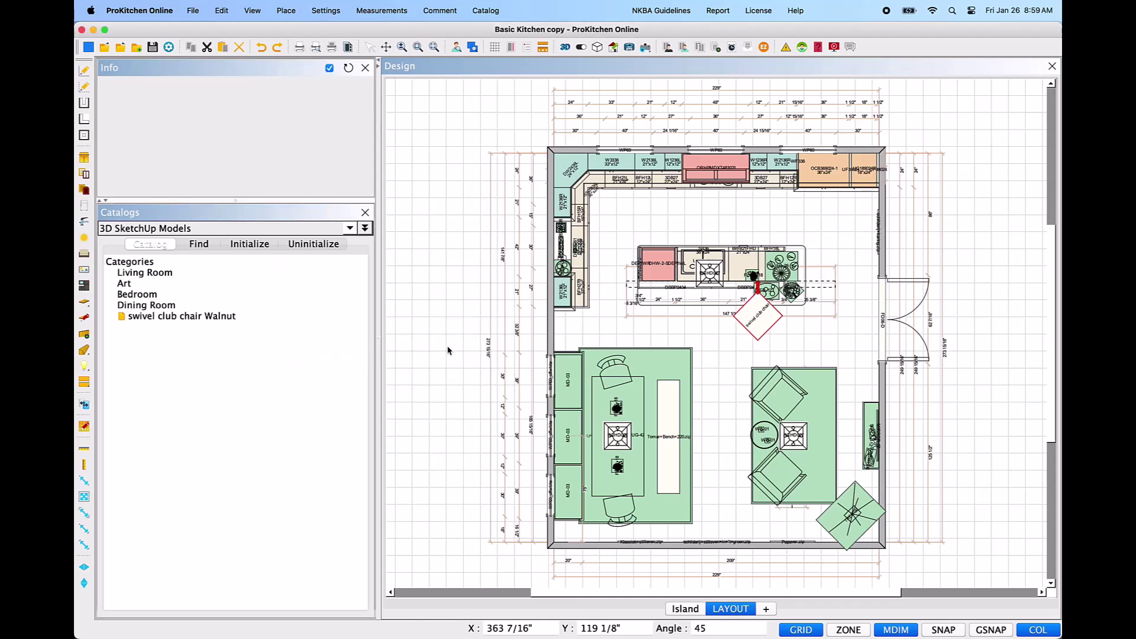
Step: Cut the swivel club chair Walnut item, paste it into the Dining Room category, and expand that category
left_click(219, 317)
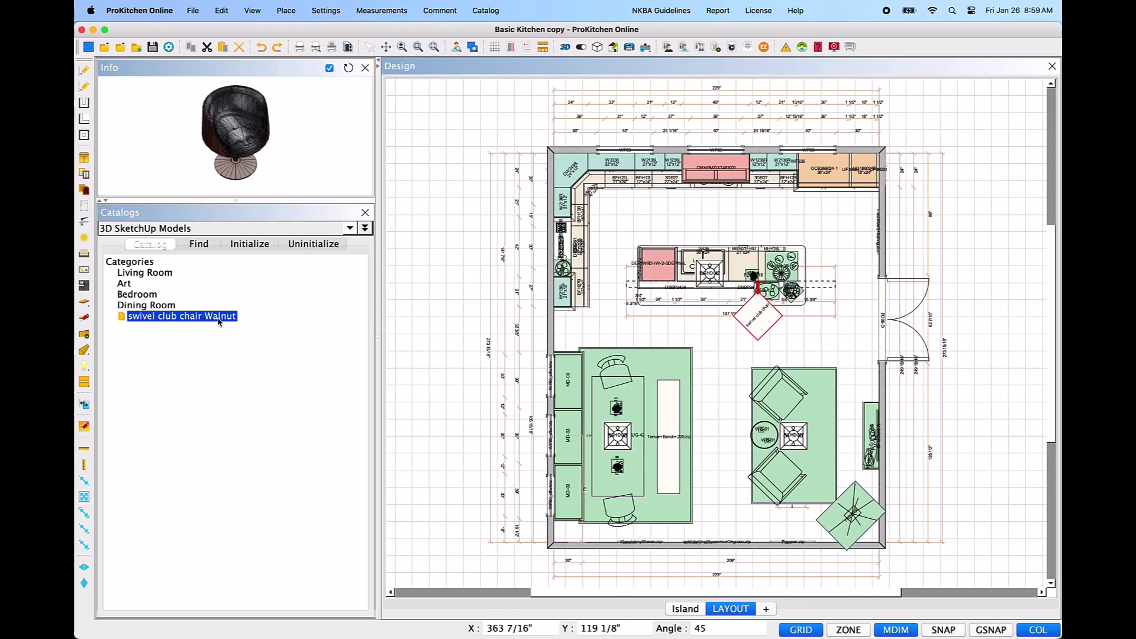
right_click(219, 321)
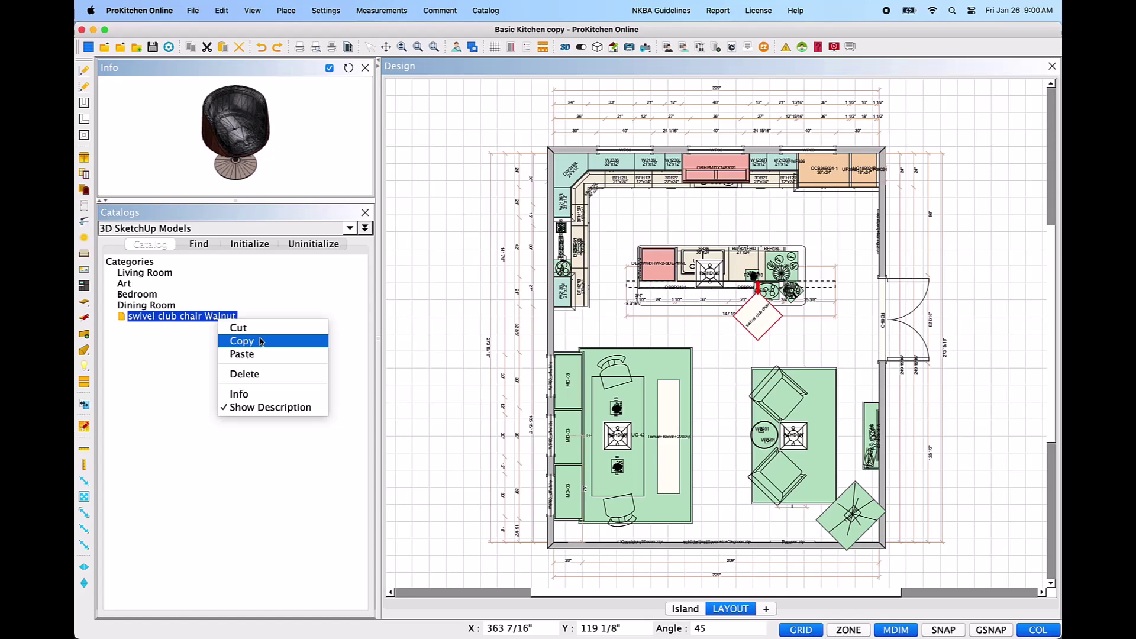
left_click(259, 333)
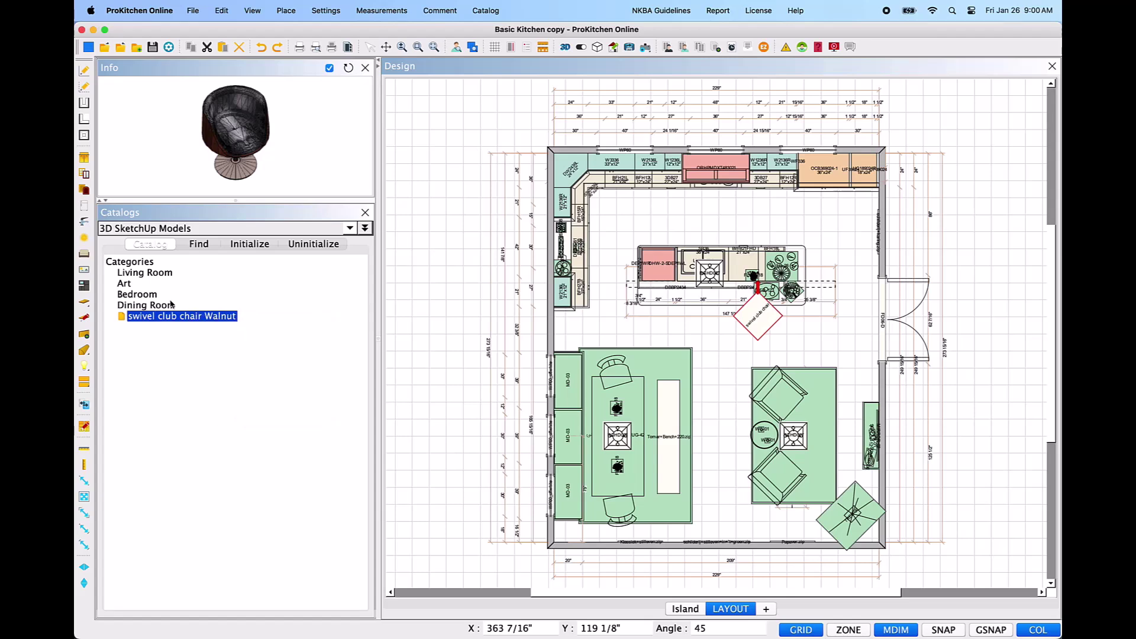
left_click(172, 309)
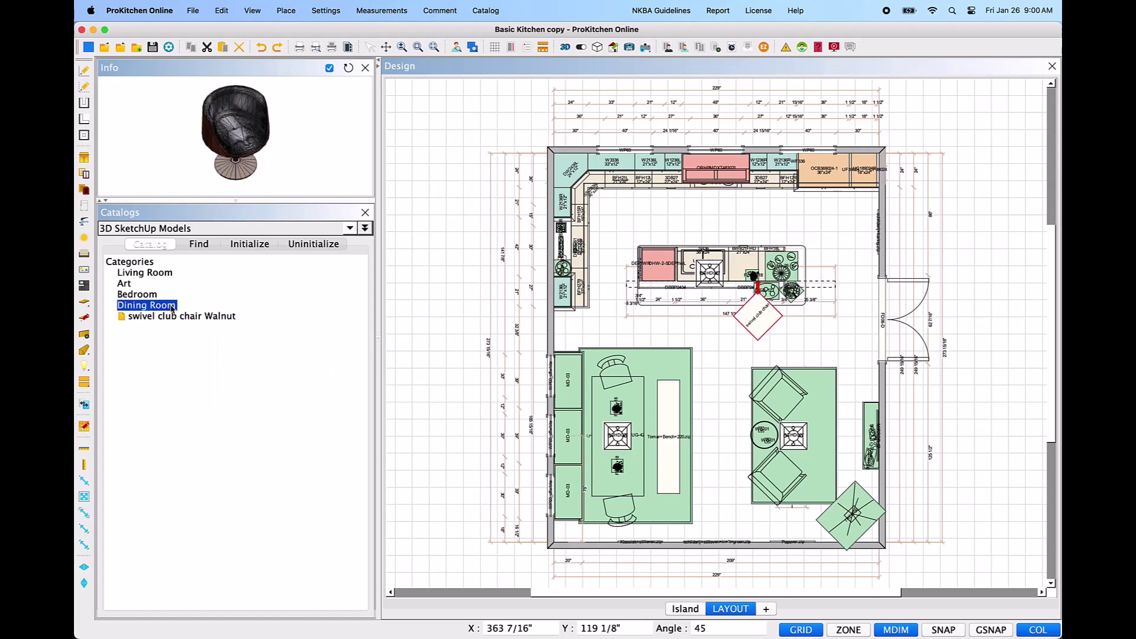
right_click(172, 308)
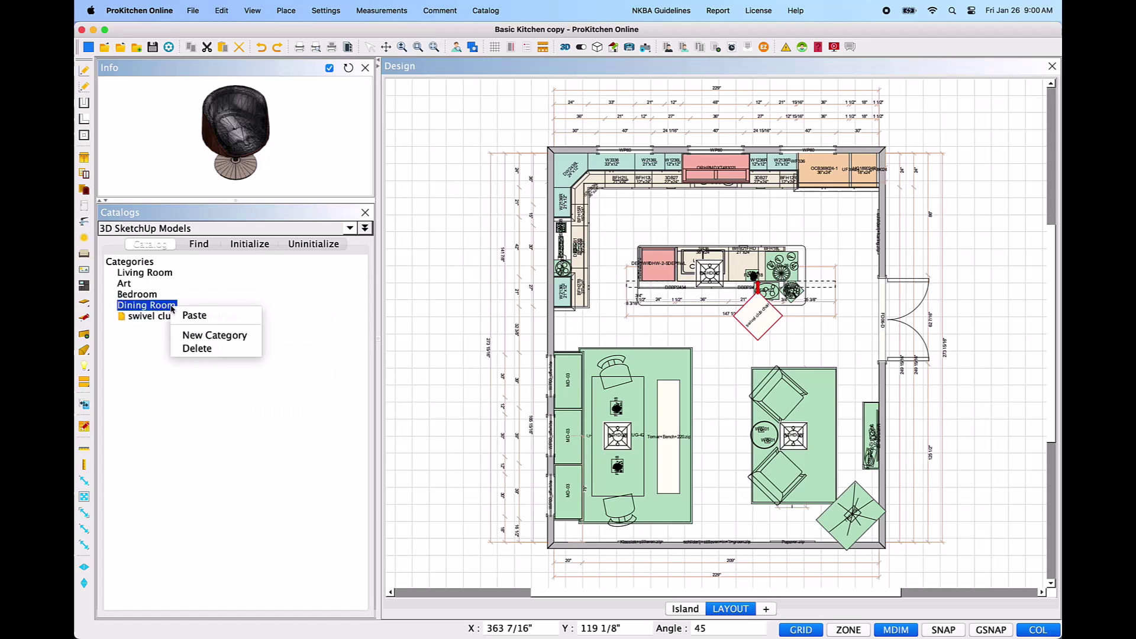
left_click(212, 321)
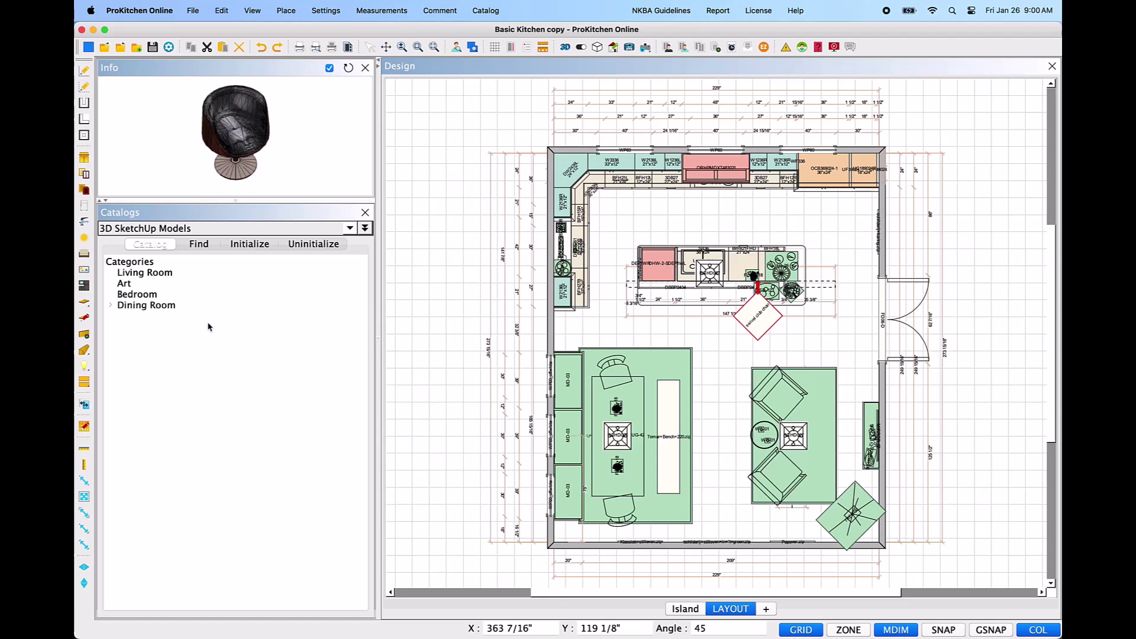
left_click(110, 306)
Step: Create a "Chairs" subcategory inside the Dining Room category and expand Dining Room to show its contents
left_click(160, 310)
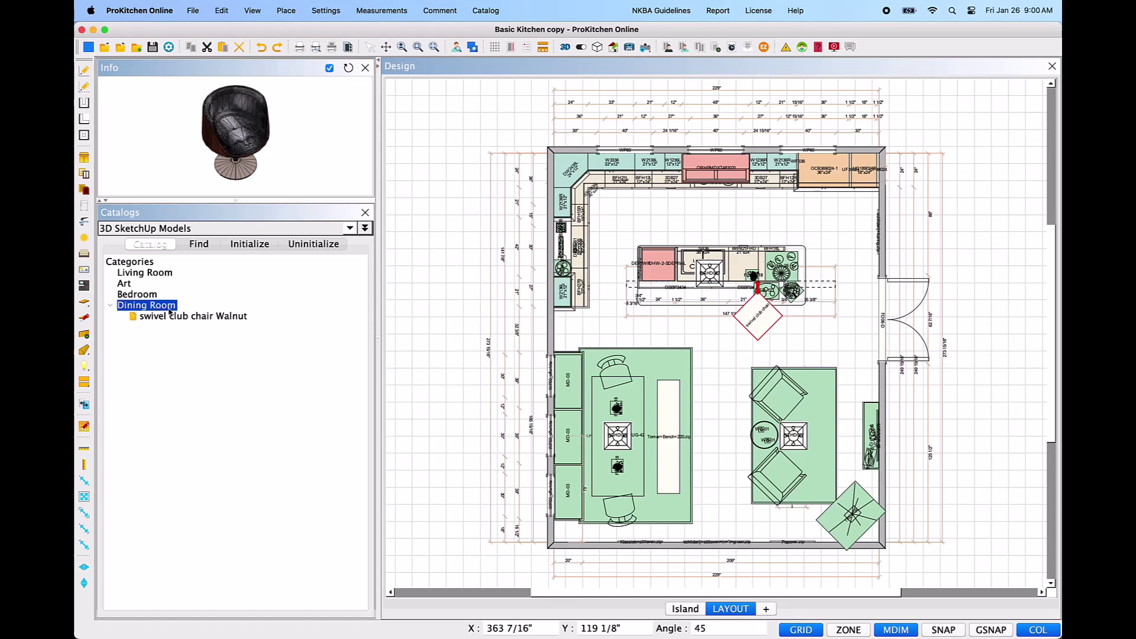
right_click(169, 312)
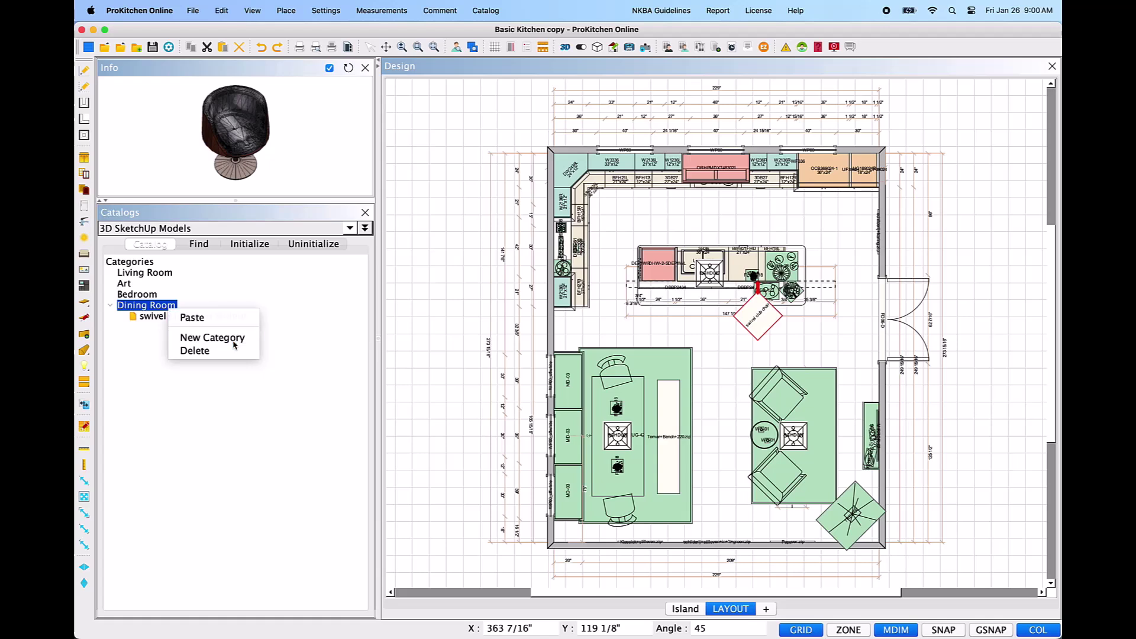
left_click(212, 337)
type("Chairs")
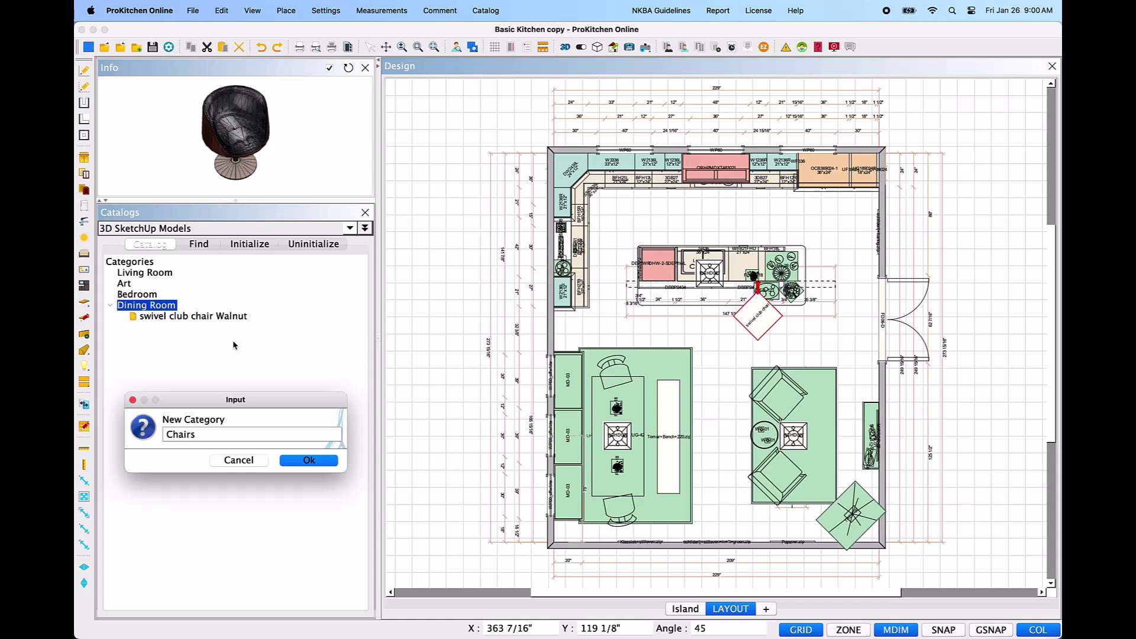
left_click(330, 467)
left_click(112, 306)
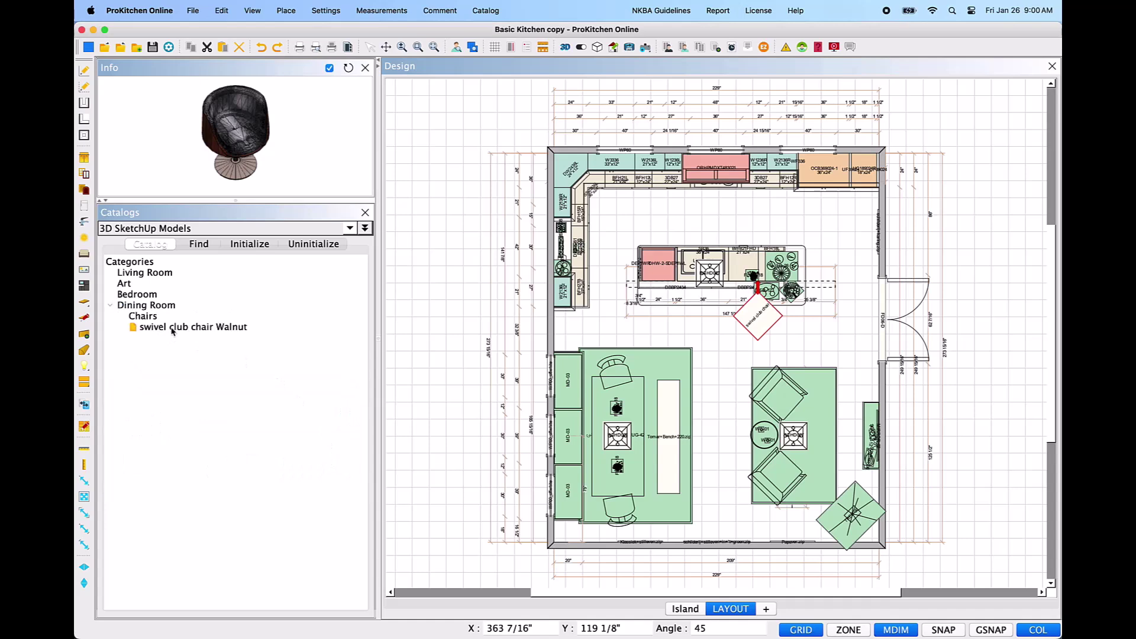
Step: Move the swivel club chair Walnut item into the Chairs subcategory by cutting and pasting, and expand Dining Room and Chairs
left_click(215, 331)
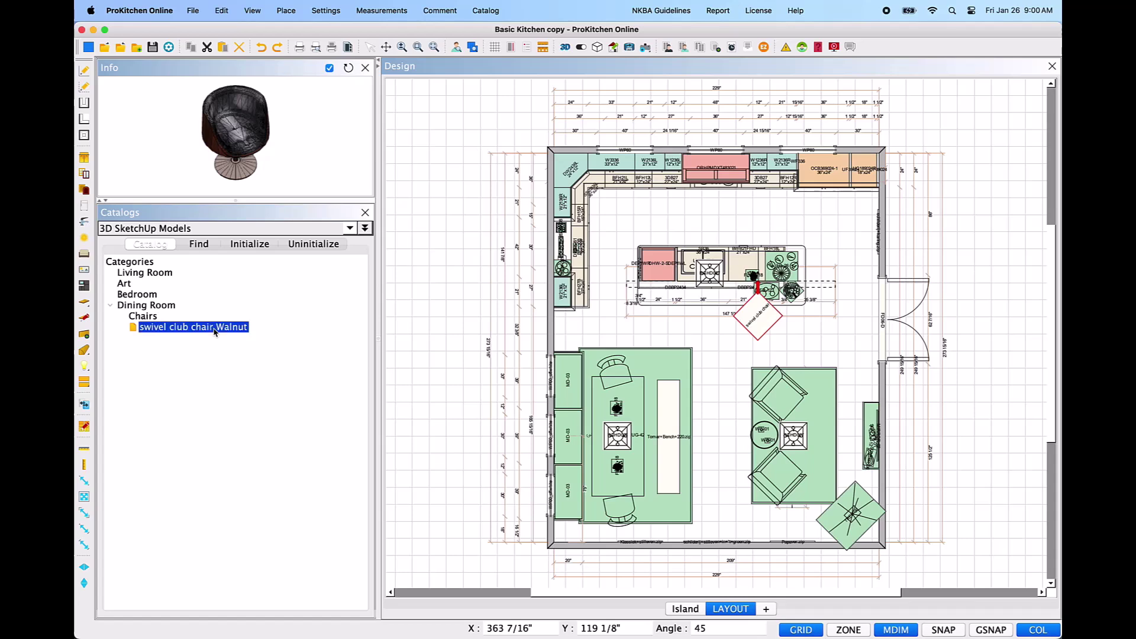
right_click(215, 332)
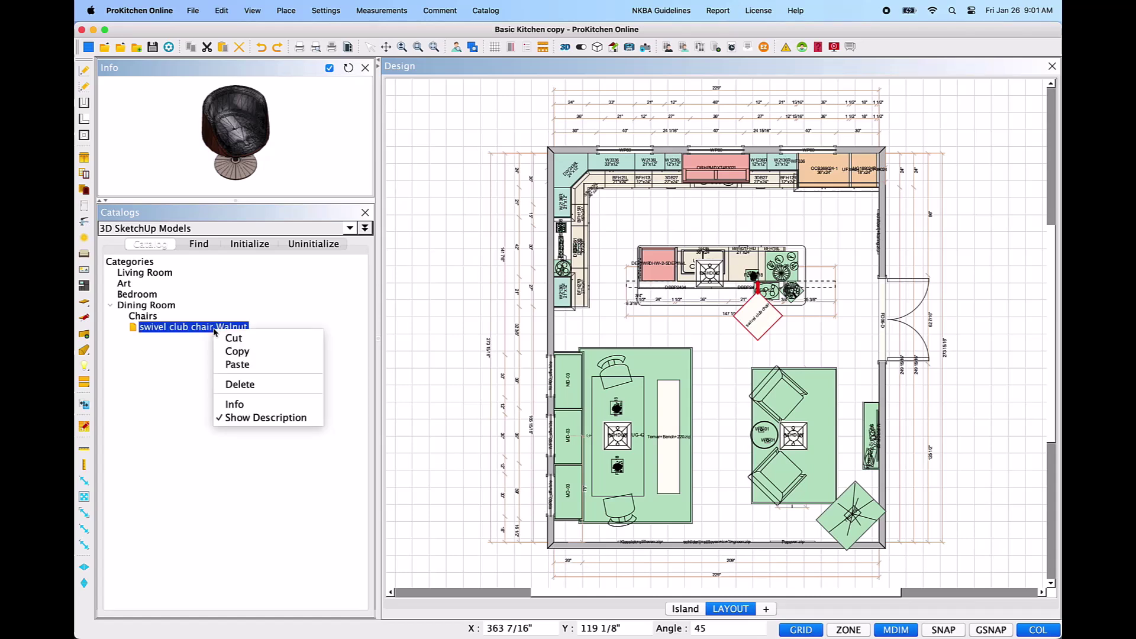
left_click(243, 338)
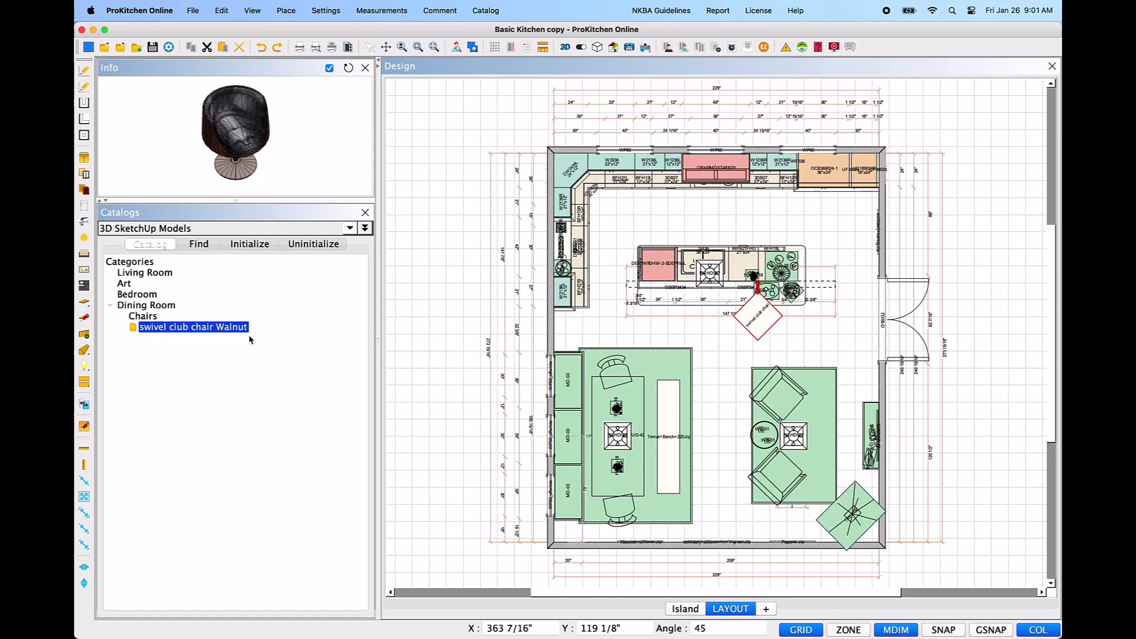
left_click(148, 317)
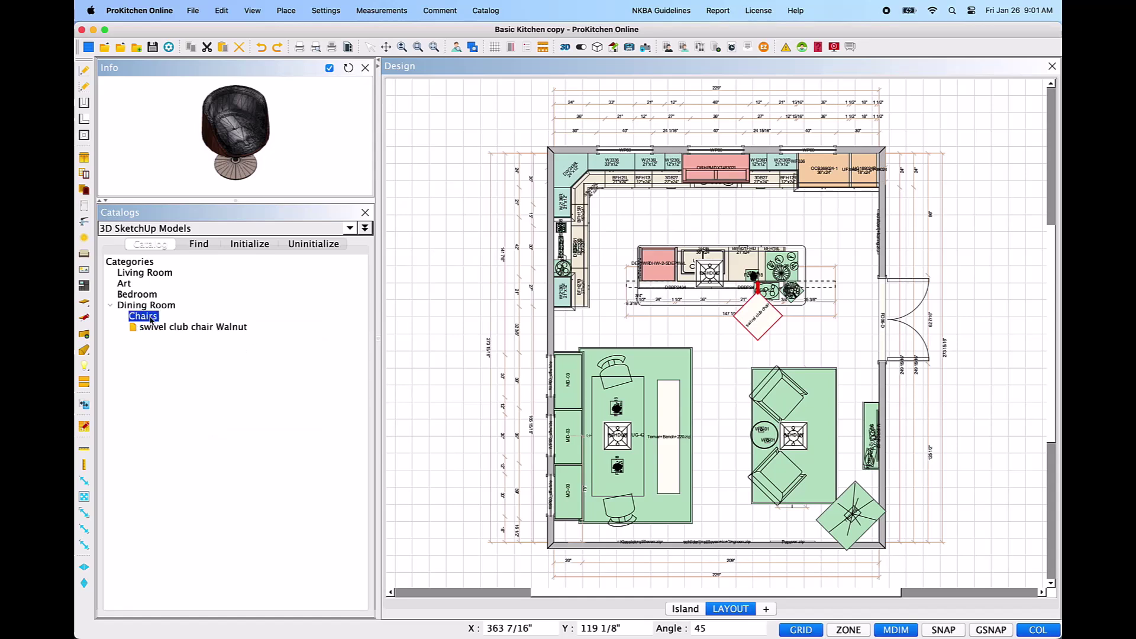
right_click(152, 322)
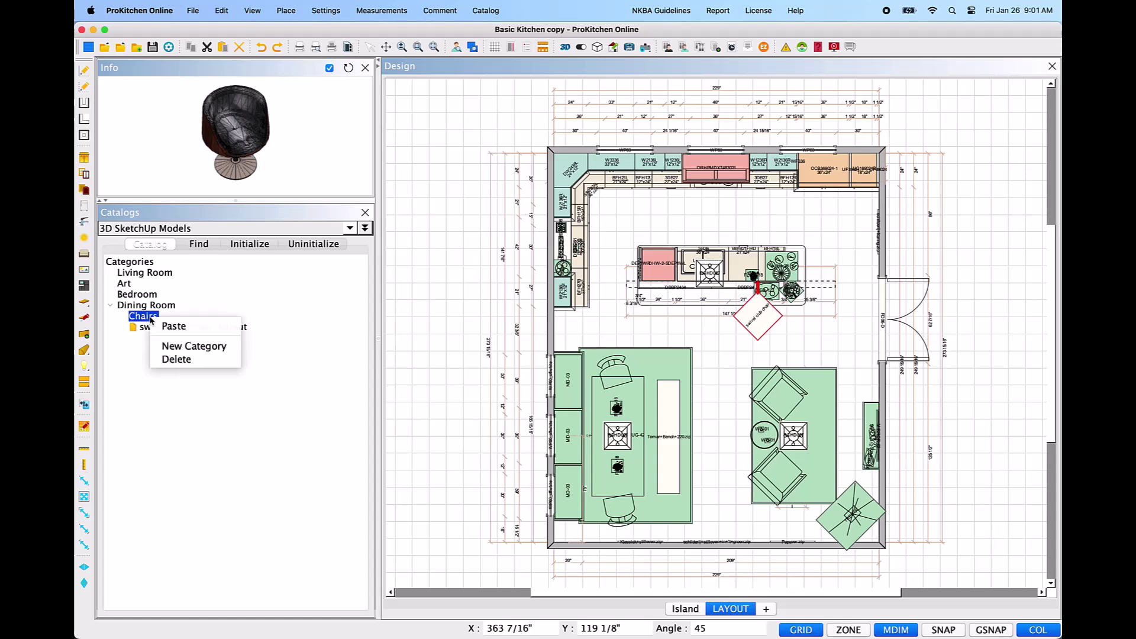
left_click(201, 329)
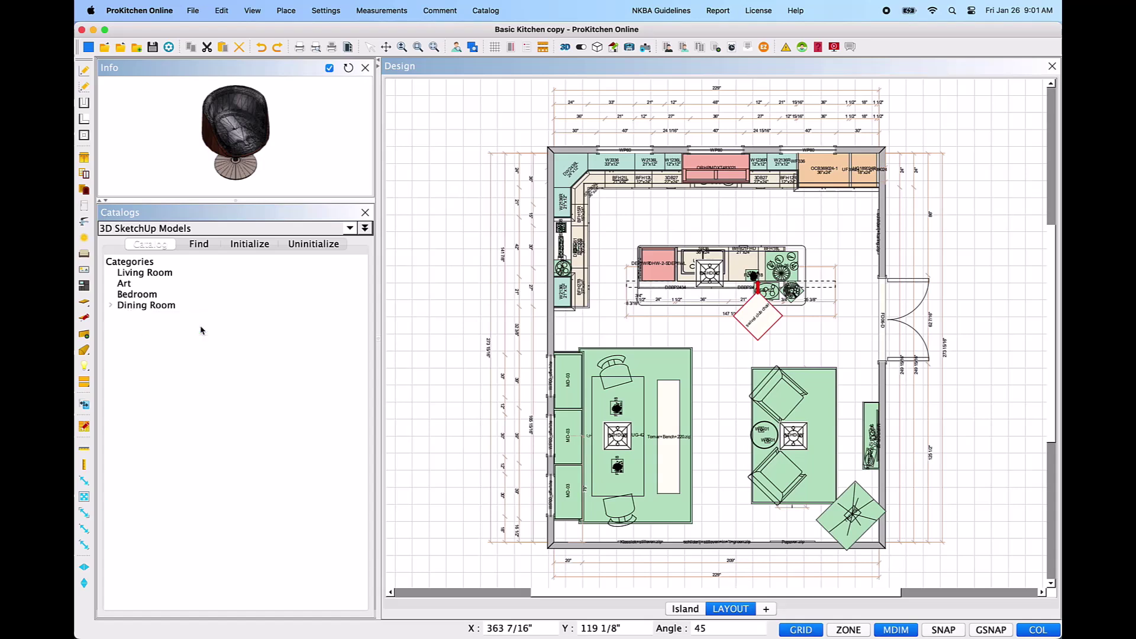
left_click(111, 305)
left_click(122, 317)
Step: Turn off Show Description for the swivel club chair item in the Chairs subcategory
left_click(183, 328)
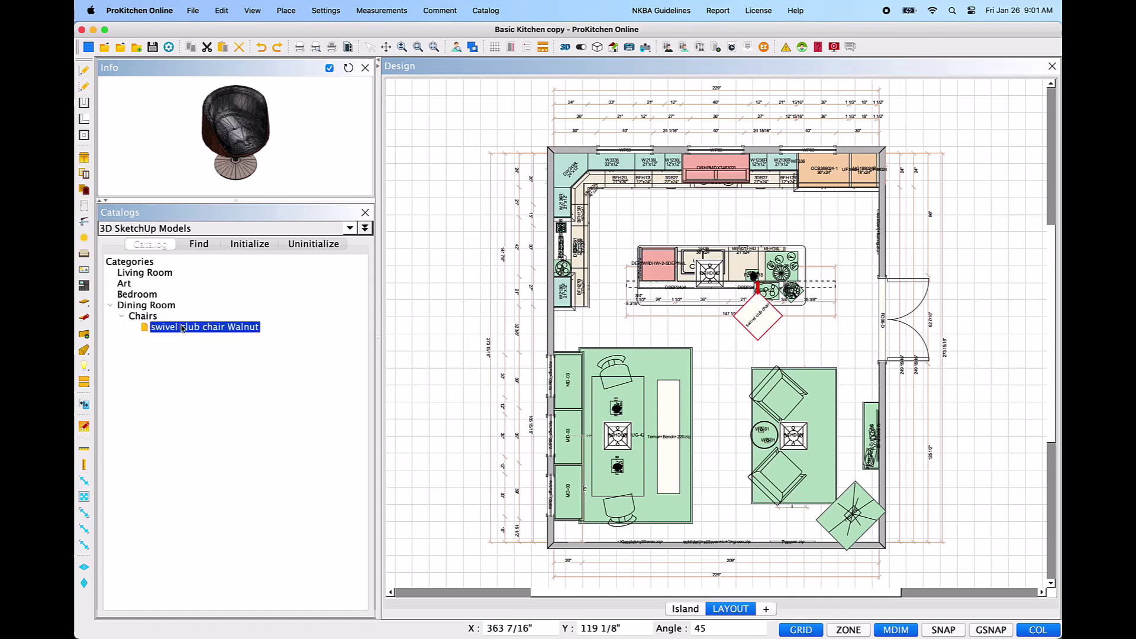
right_click(184, 329)
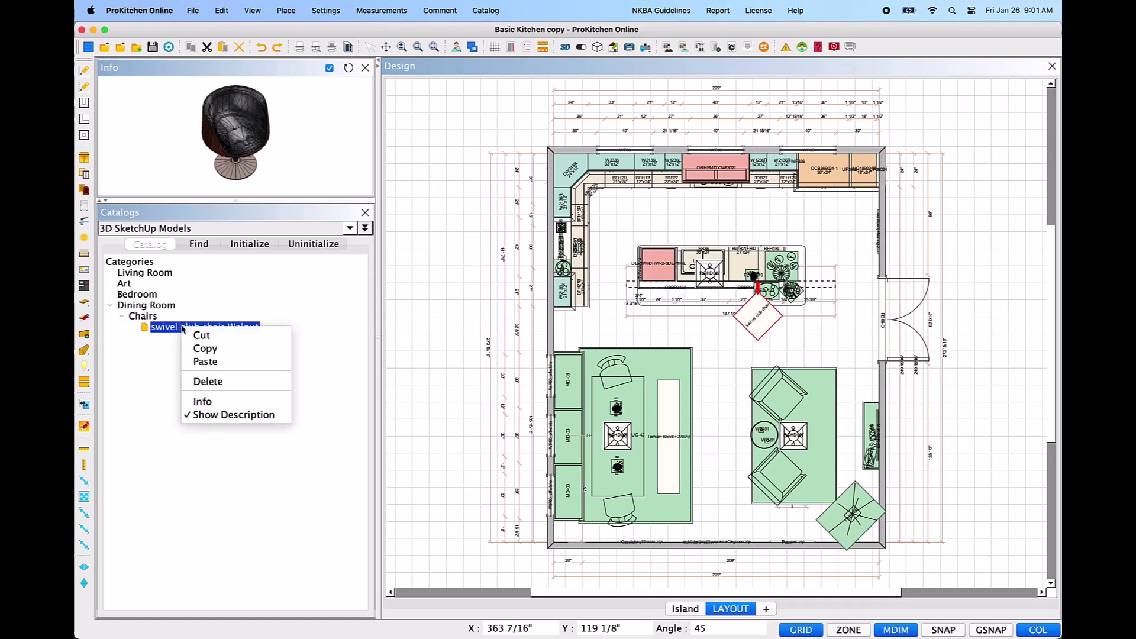
left_click(270, 400)
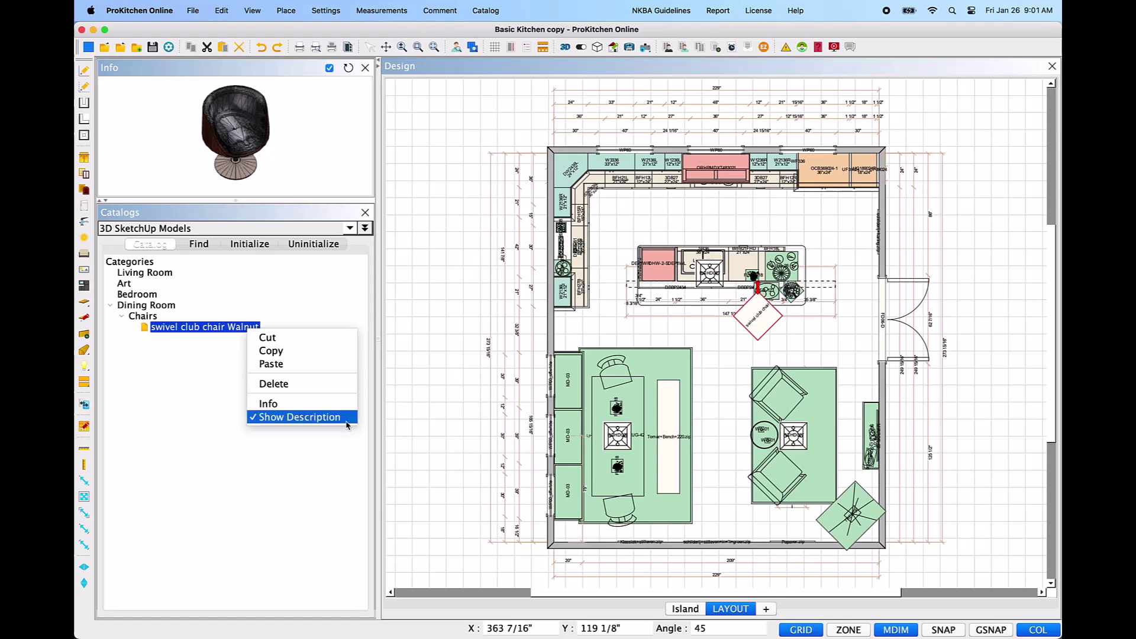
left_click(346, 419)
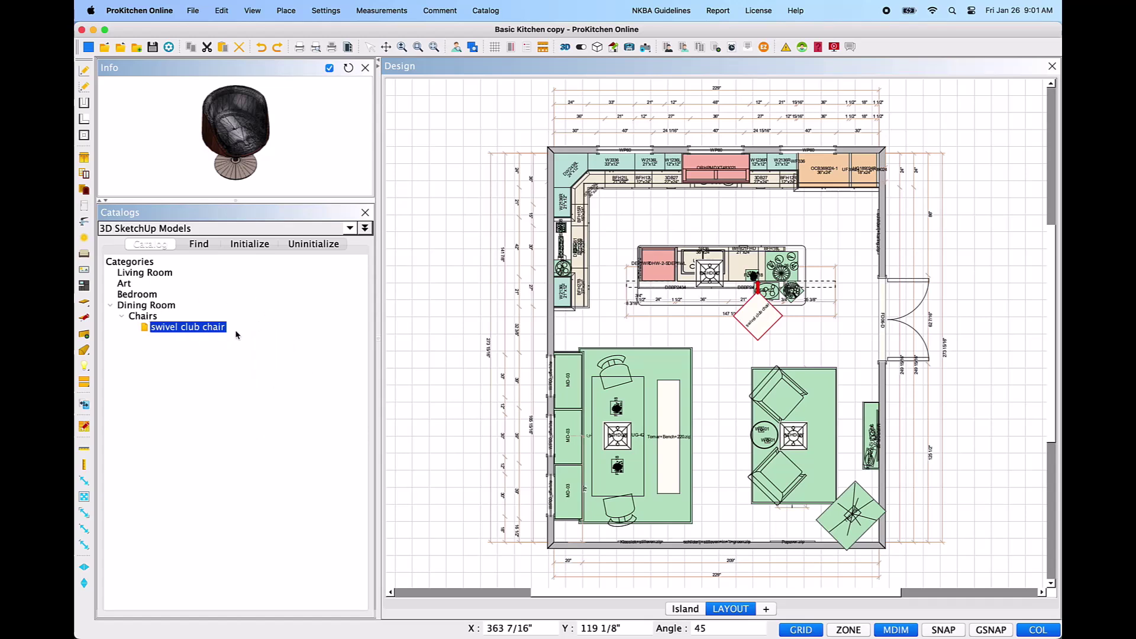
Step: Set the height of the swivel club chair at the island to 34 11/16" in its attributes
right_click(757, 333)
mouse_move(828, 352)
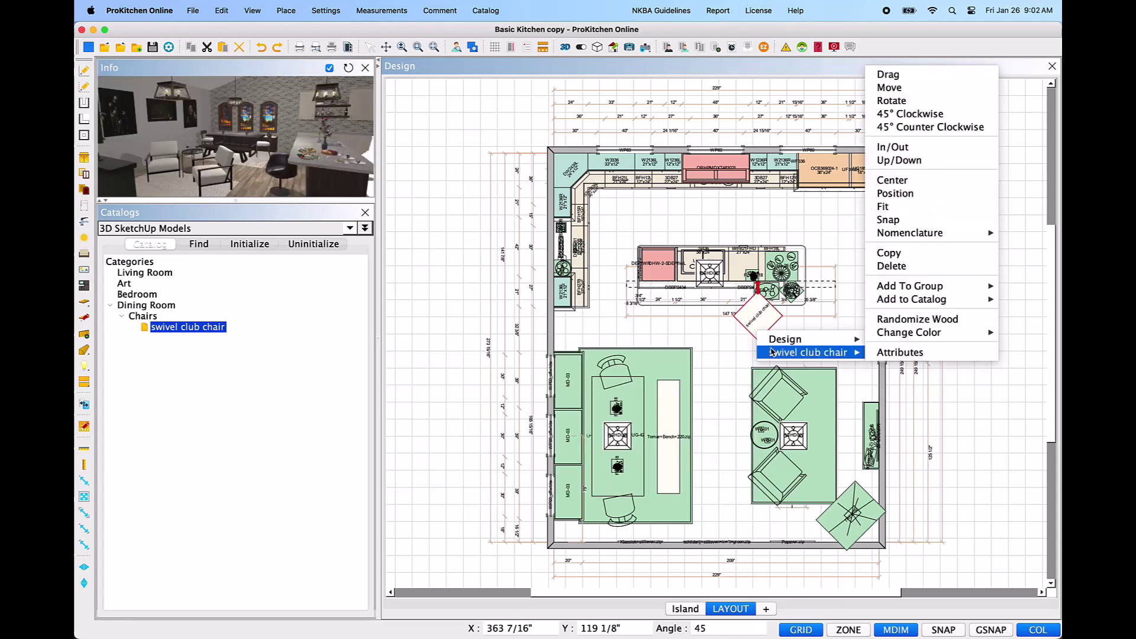
left_click(959, 356)
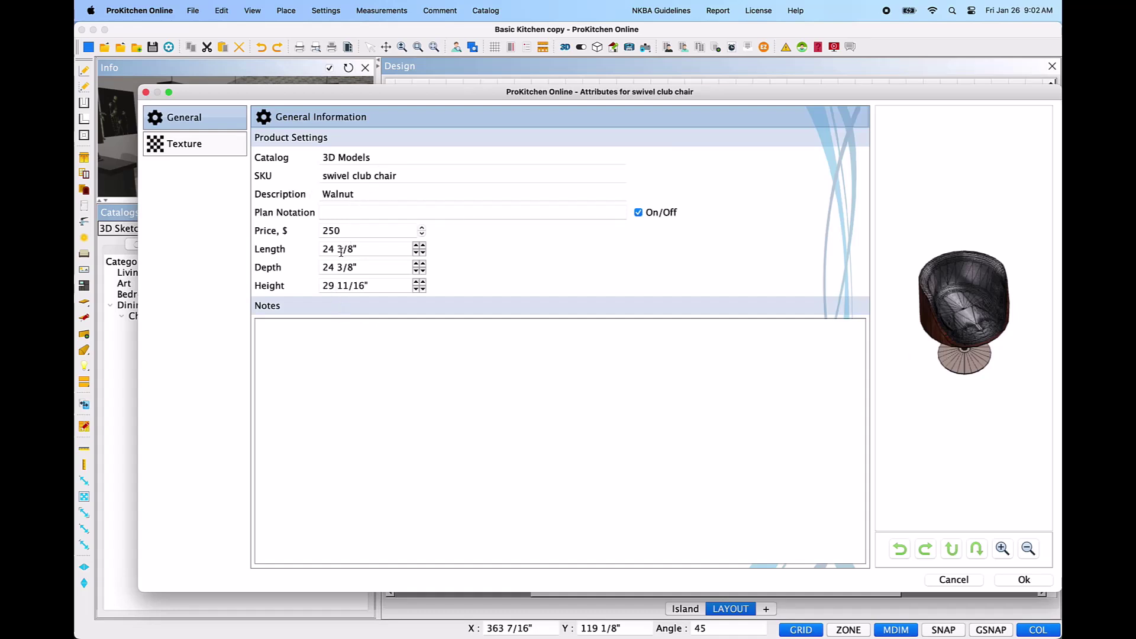
left_click_drag(335, 286, 314, 290)
type("34")
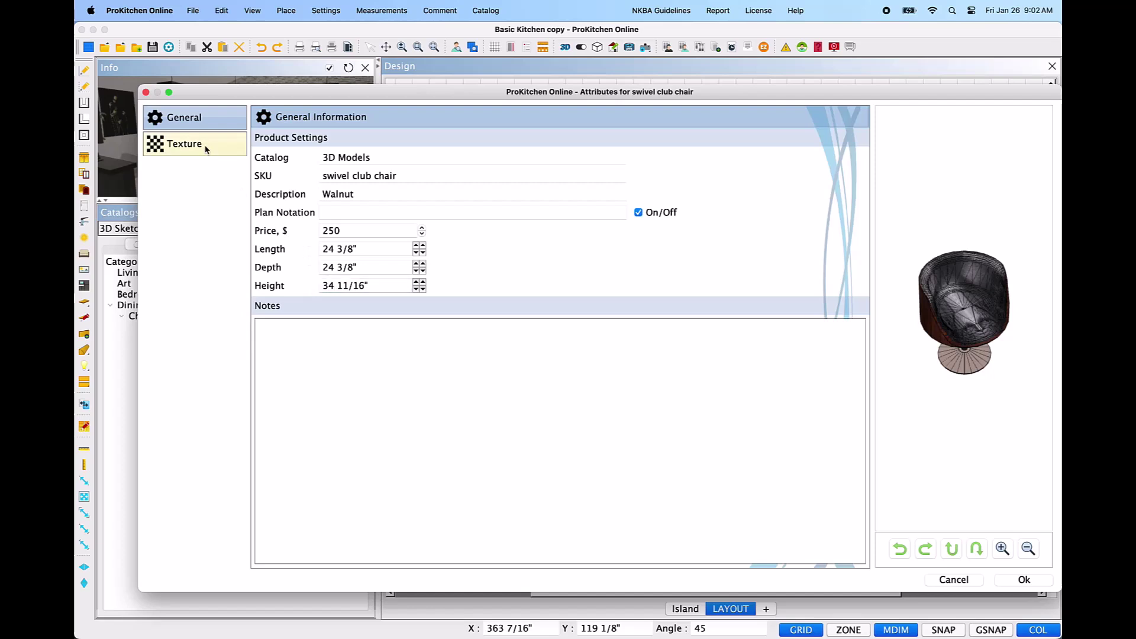
Step: Check the change options for the chair's _82994 and _82994a textures and accept the chair's attributes
left_click(206, 149)
right_click(310, 173)
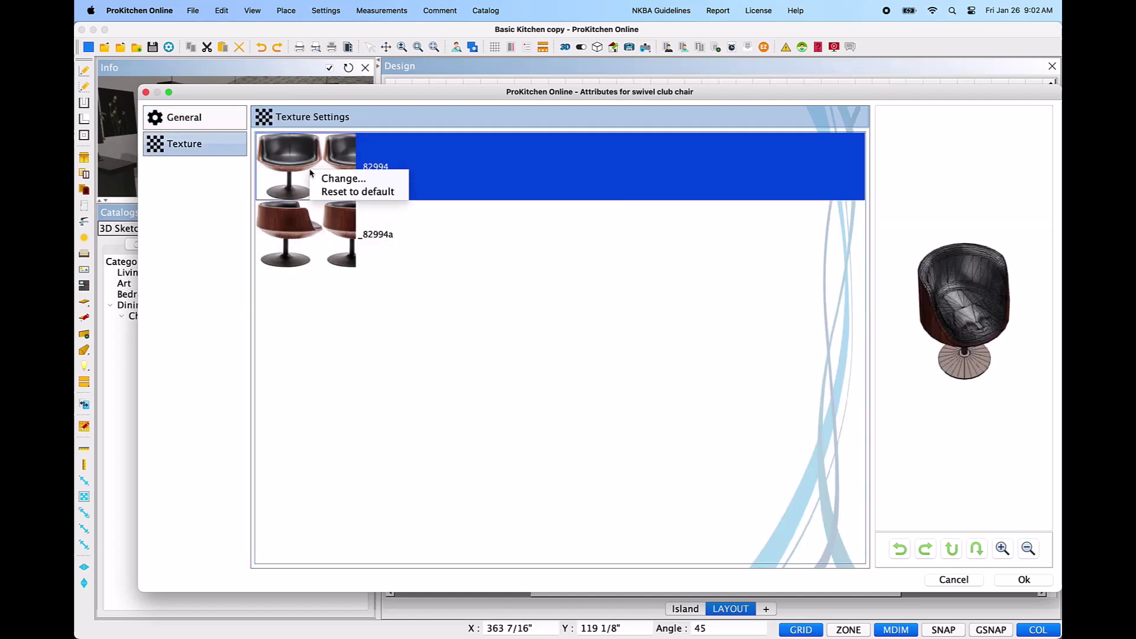
right_click(321, 252)
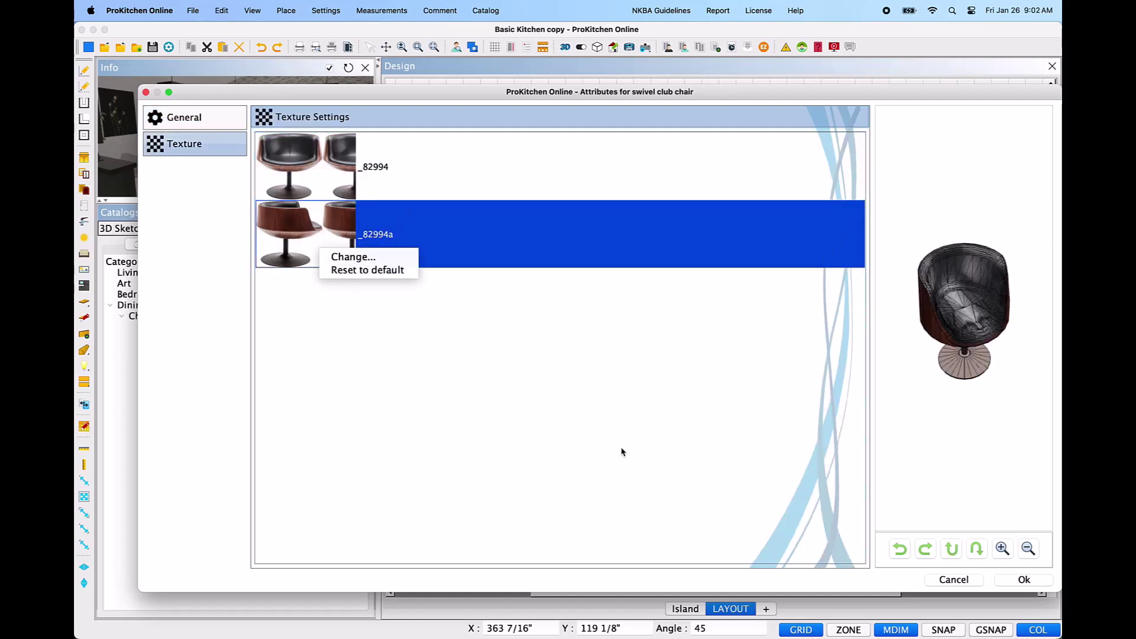
left_click(1023, 581)
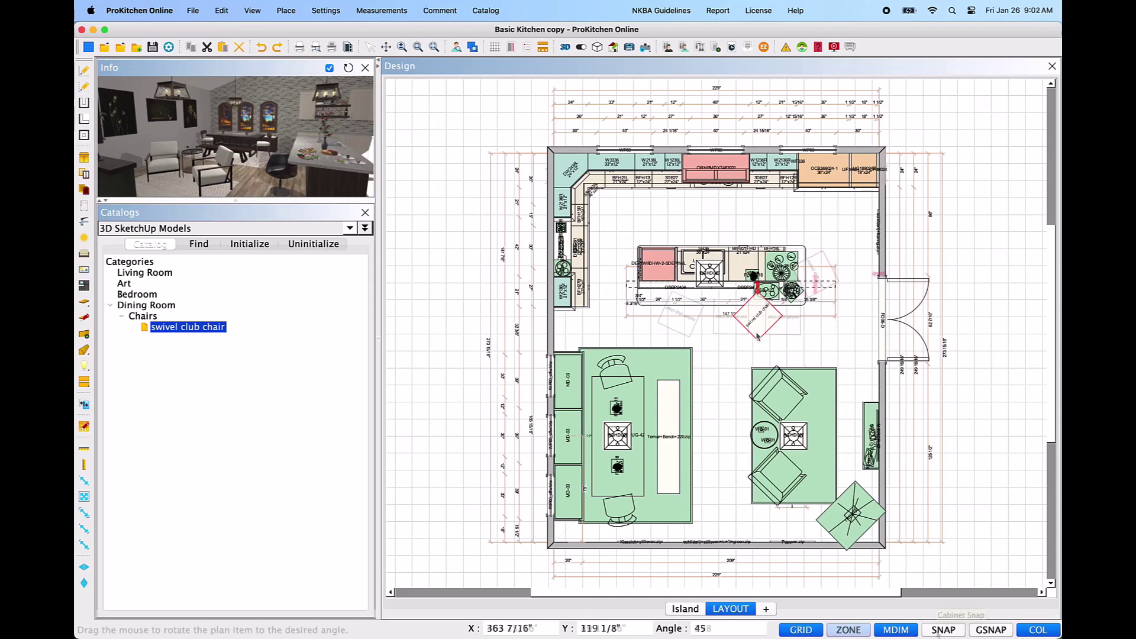
Step: Rotate the swivel club chair at the island's right end to 298 degrees and render the design in 3D
left_click_drag(817, 532, 830, 555)
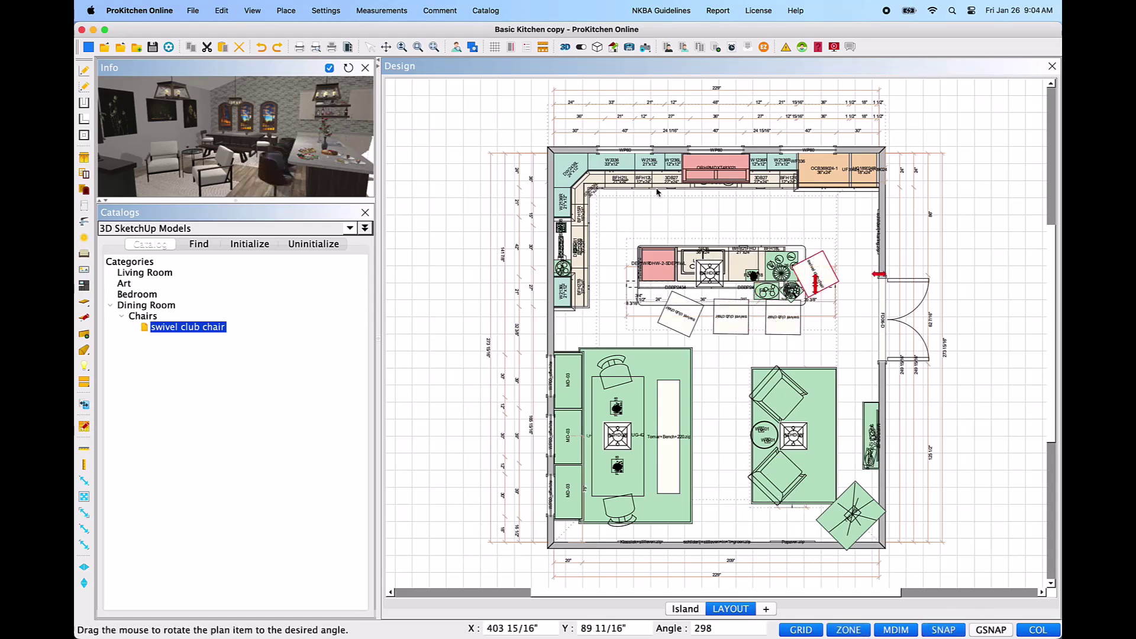
left_click(564, 52)
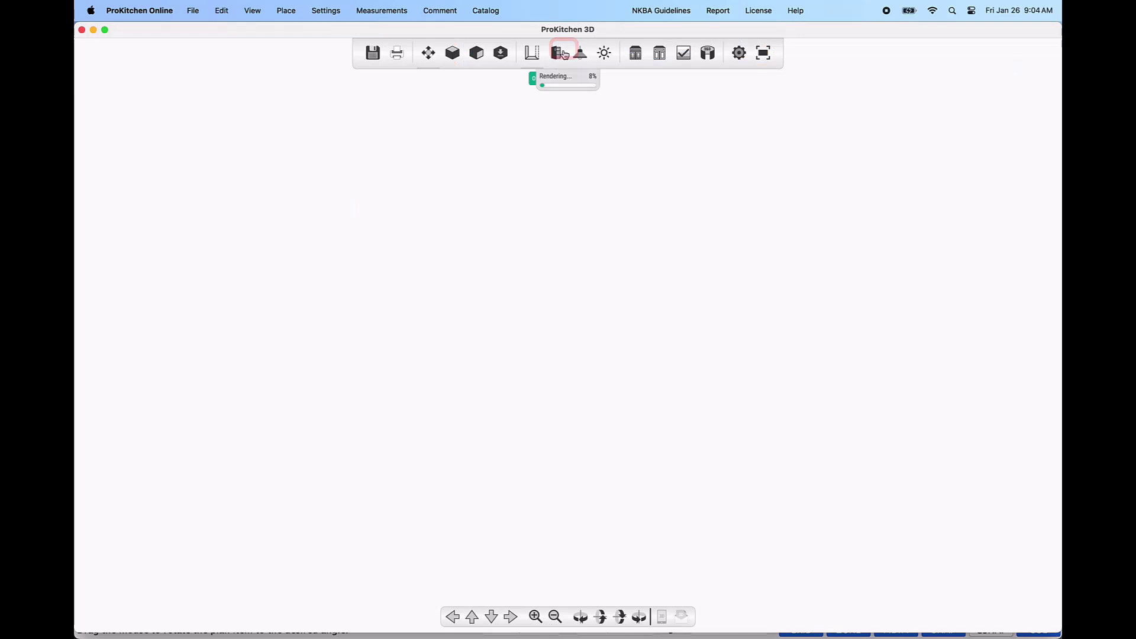